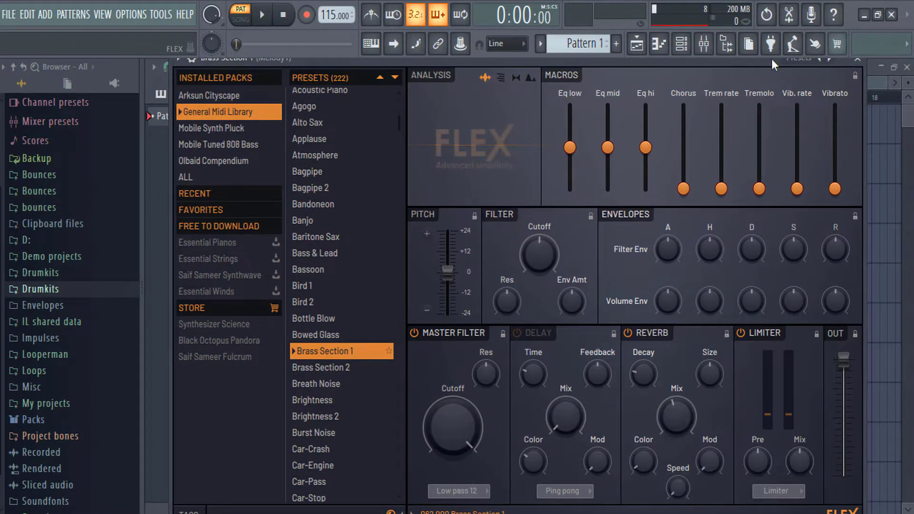
Step: Close the Brass Section 1 instrument window and show the channel rack
click(857, 65)
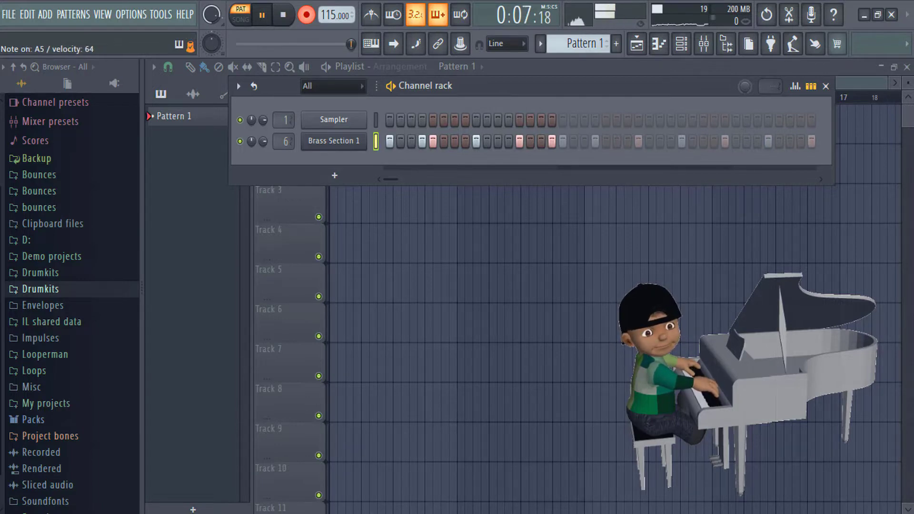
click(686, 43)
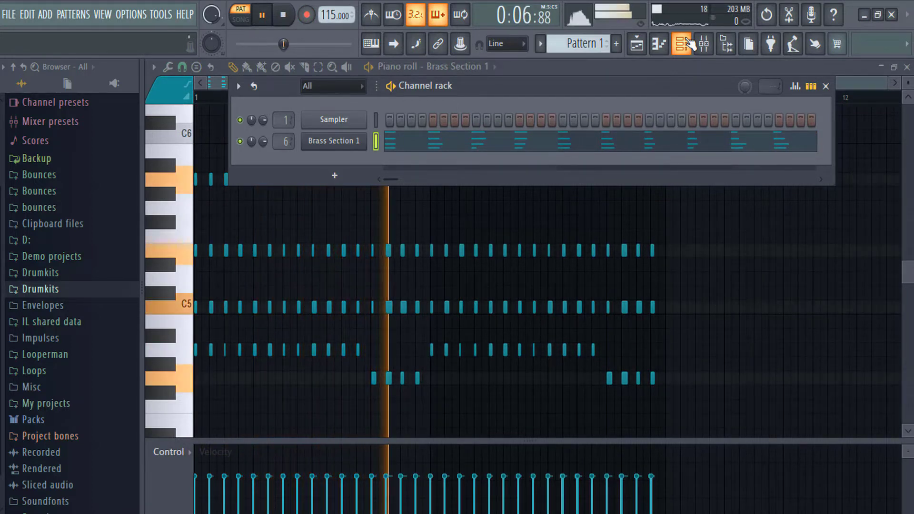
Step: Play back the brass chords in Pattern 1 and listen to them through the Melody1 mixer effects
key(space)
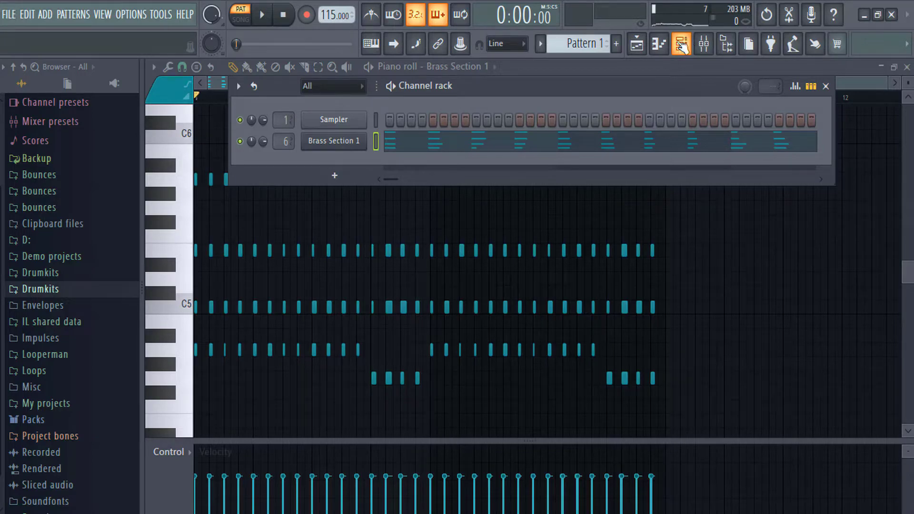
key(space)
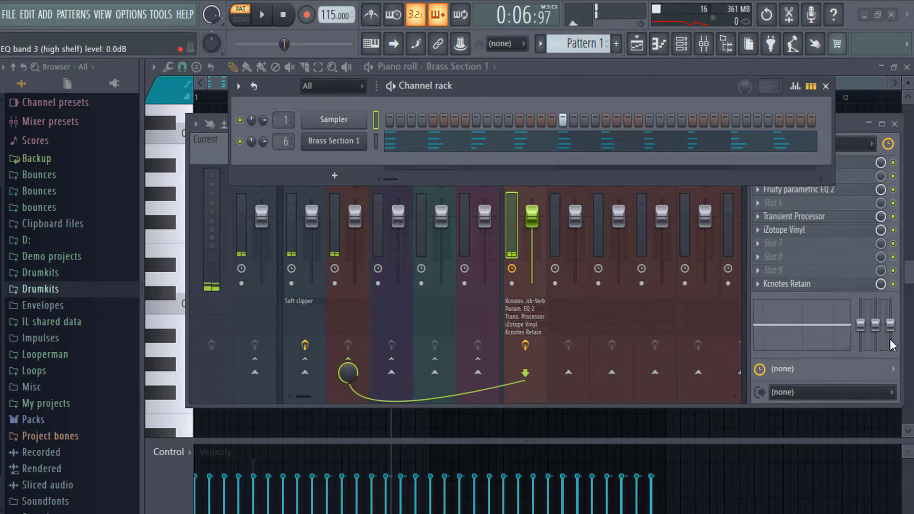
click(269, 15)
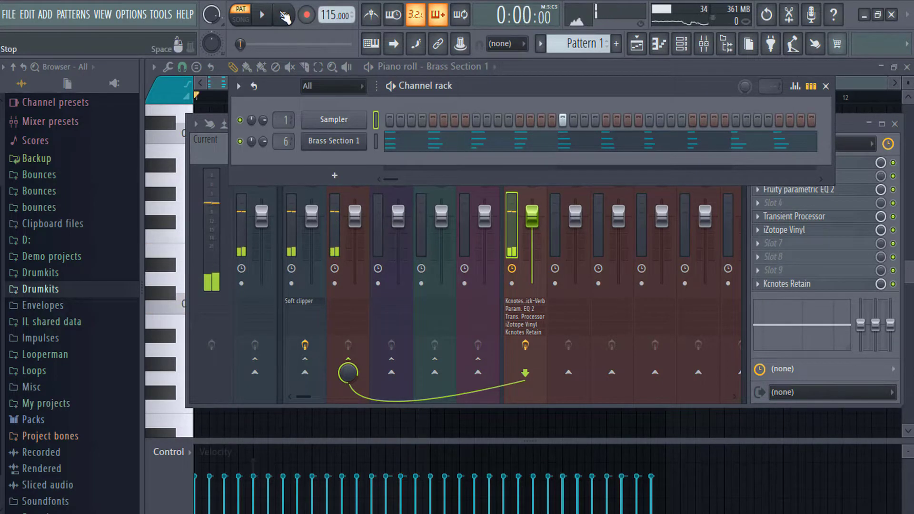
click(256, 15)
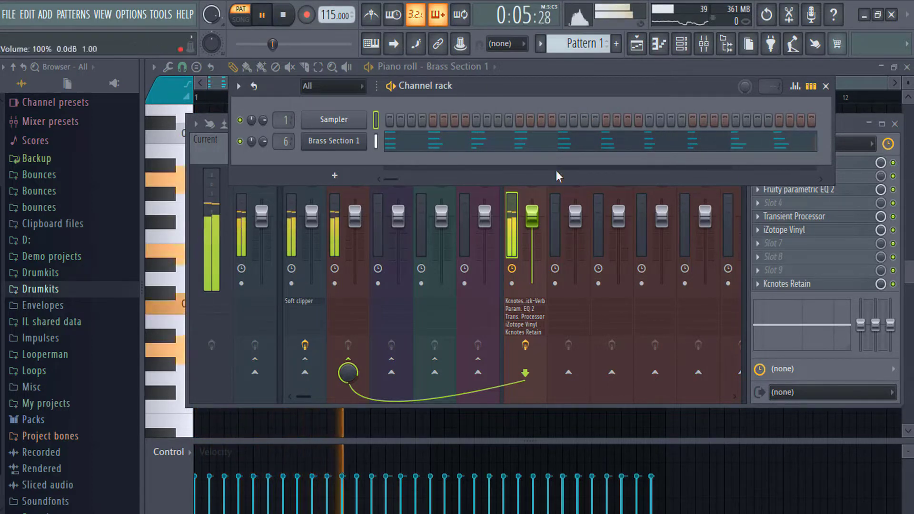
click(264, 18)
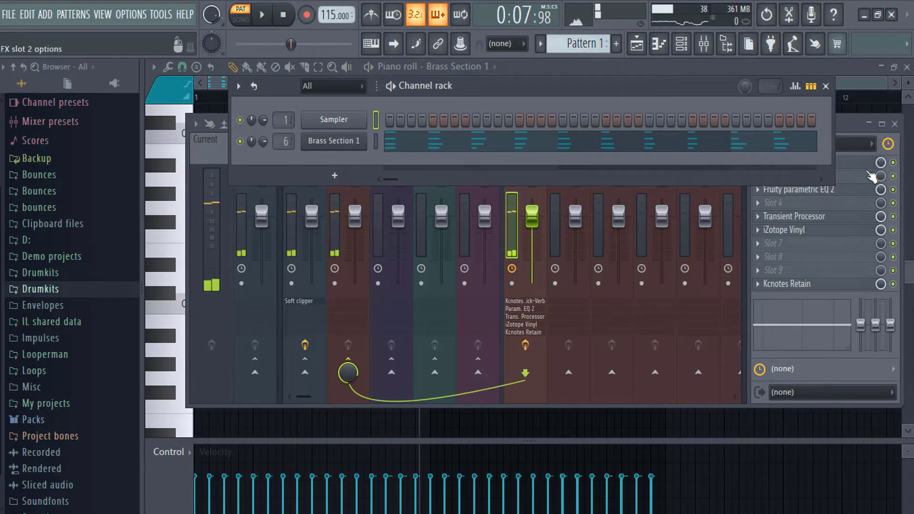
Step: Examine the Kcnotes Quick-Verb reverb settings on the Melody1 mixer track and close the plugin
click(857, 146)
click(830, 142)
click(830, 164)
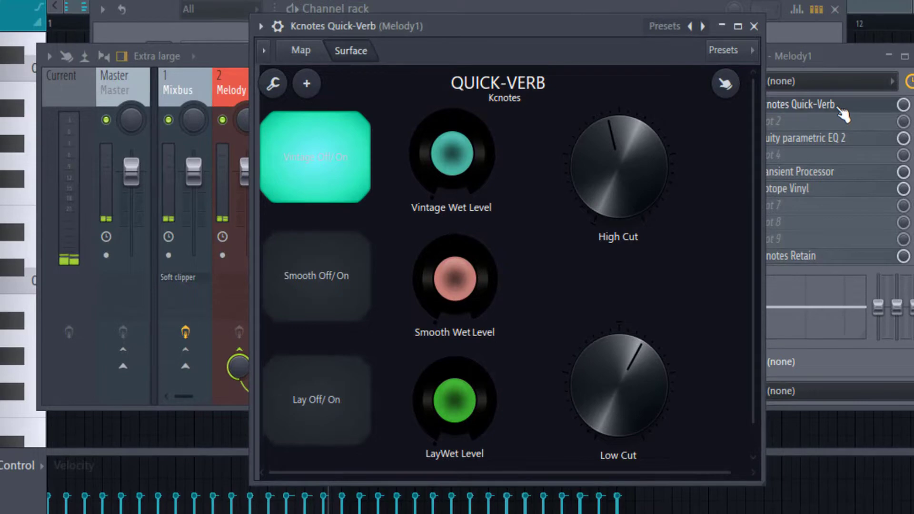
click(755, 27)
Step: Inspect the Fruity parametric EQ 2 curve and the Transient Processor settings on the Melody1 mixer track
click(757, 138)
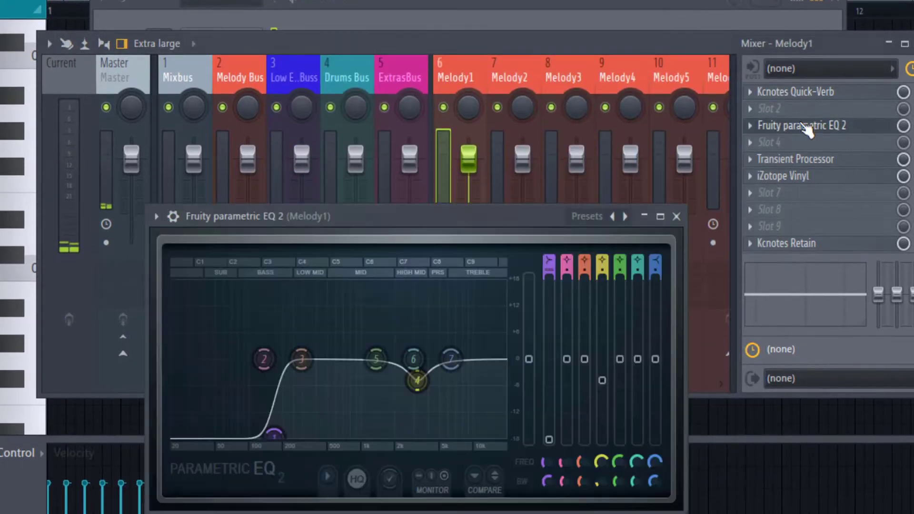
drag(314, 200, 307, 22)
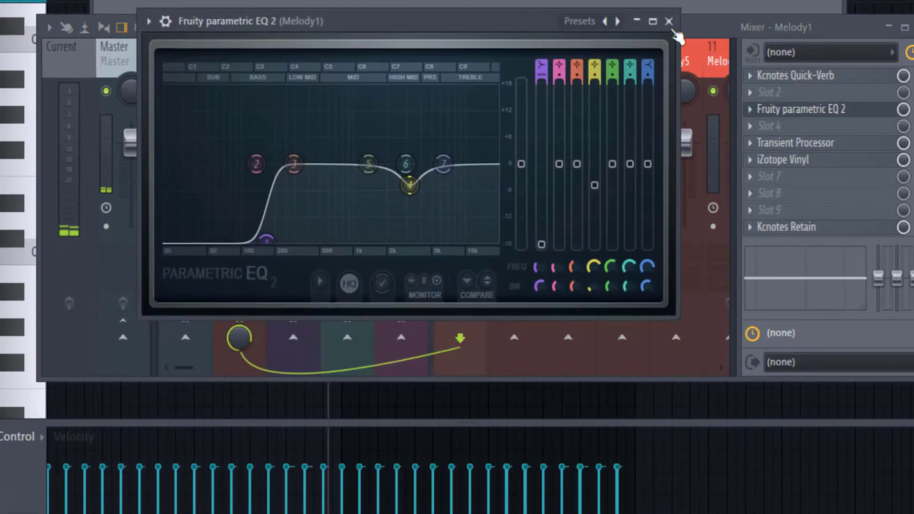
click(671, 23)
click(808, 143)
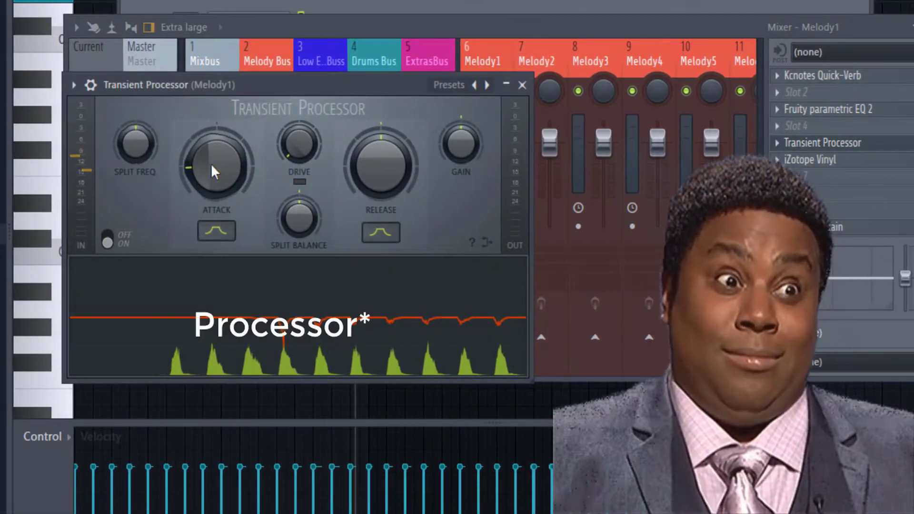
click(522, 85)
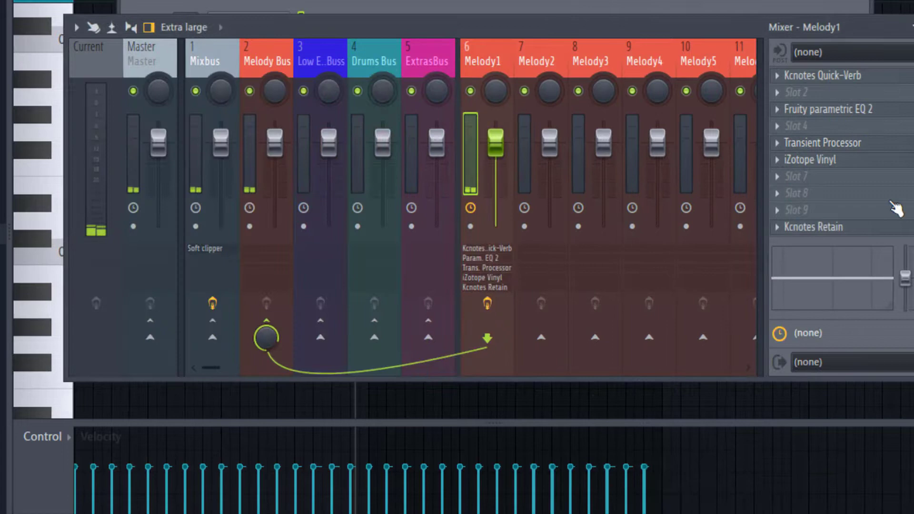
Step: Inspect the iZotope Vinyl settings on Melody1 and play the chord pattern back through the full effect chain
click(843, 168)
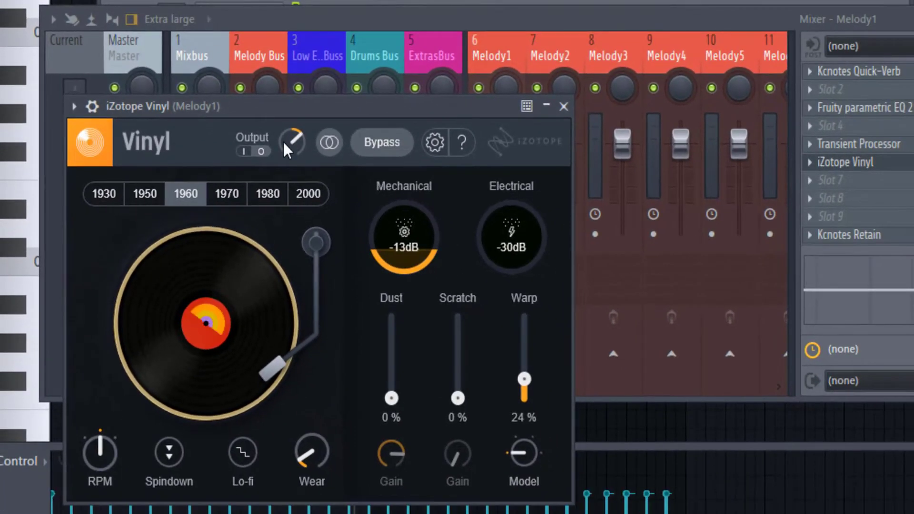
click(564, 107)
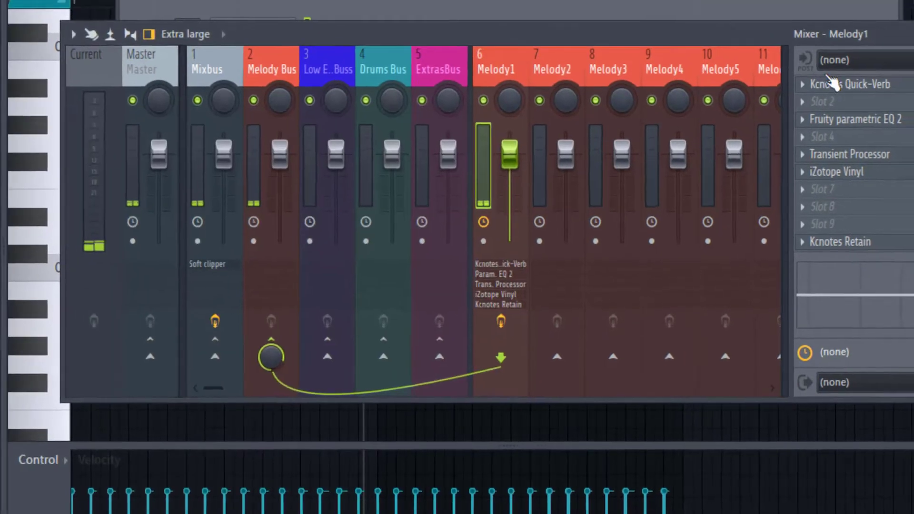
click(580, 82)
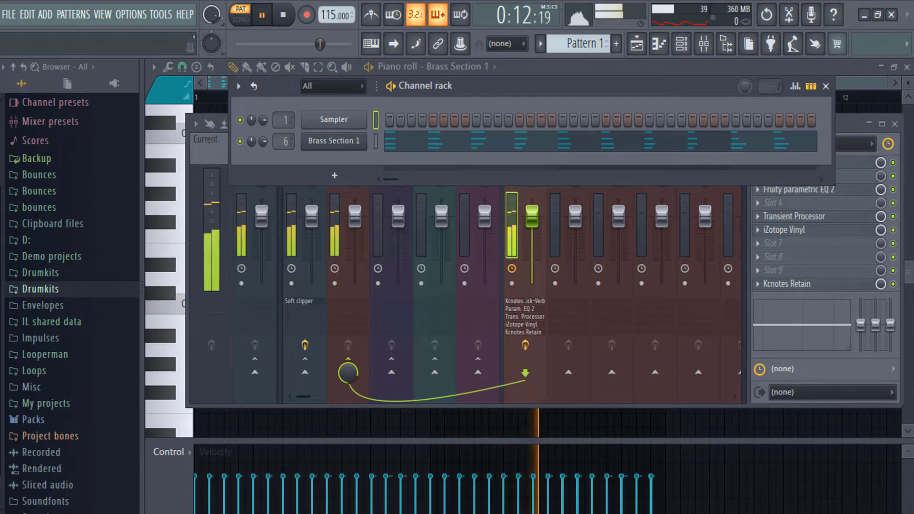
click(270, 21)
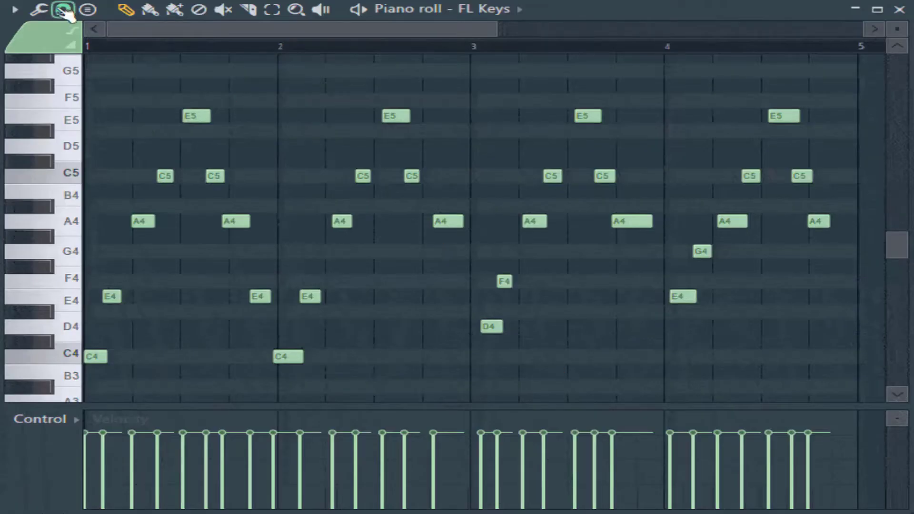
Step: Try to quantize the FL Keys notes with the piano roll snap set to 1/2 beat
click(65, 10)
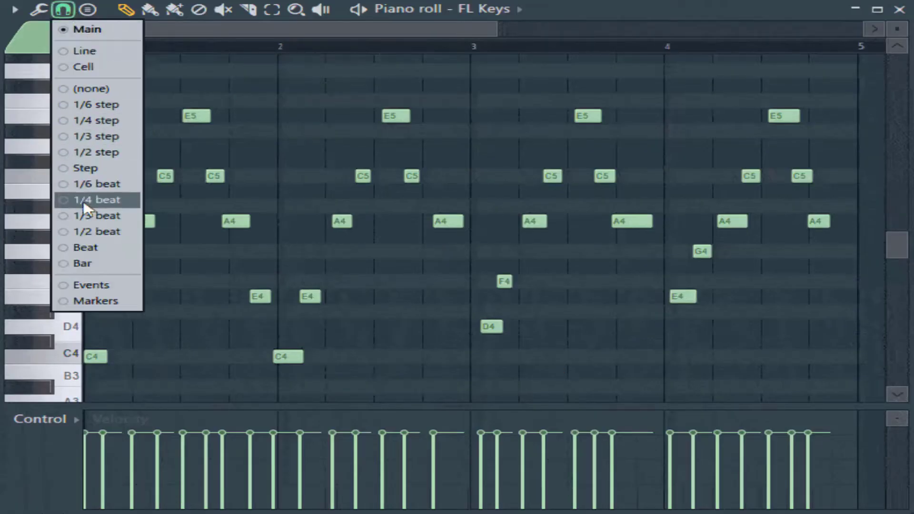
click(95, 234)
key(ctrl+q)
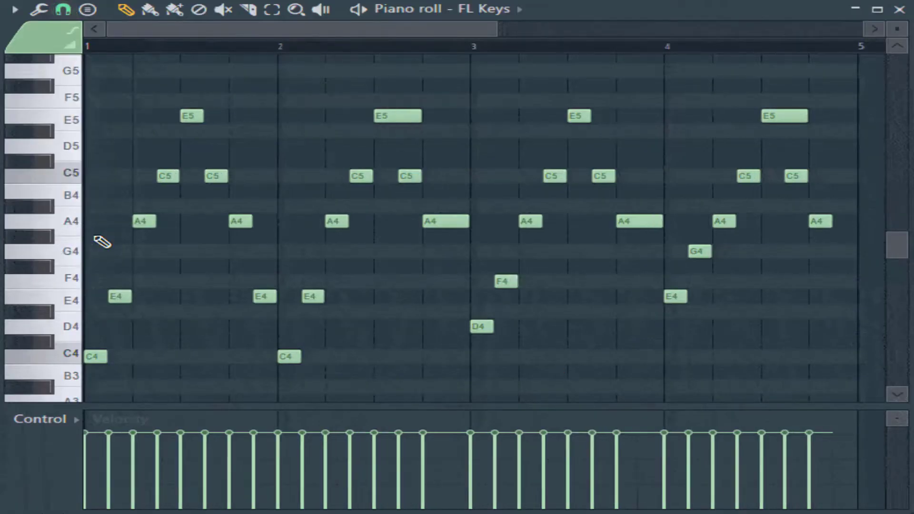
key(ctrl+z)
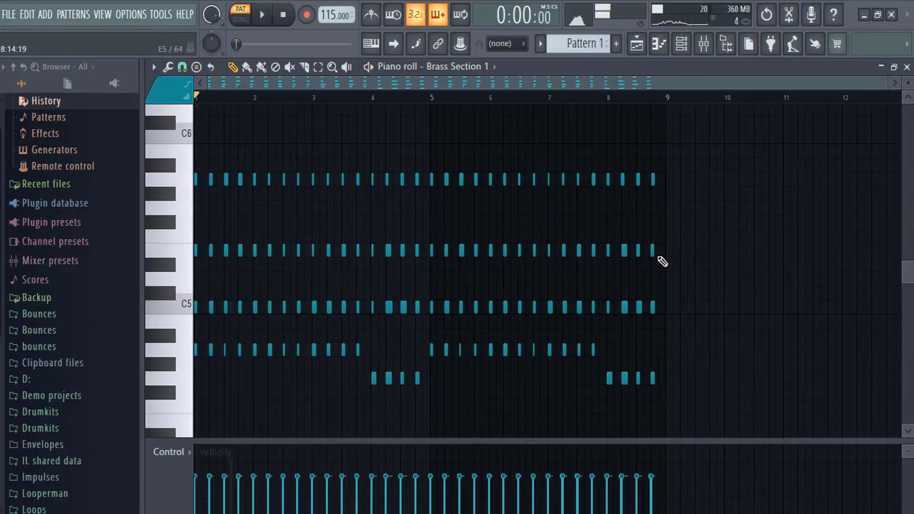
Step: Record a high counter melody over the Brass Section 1 chords, capturing notes and automation
click(306, 14)
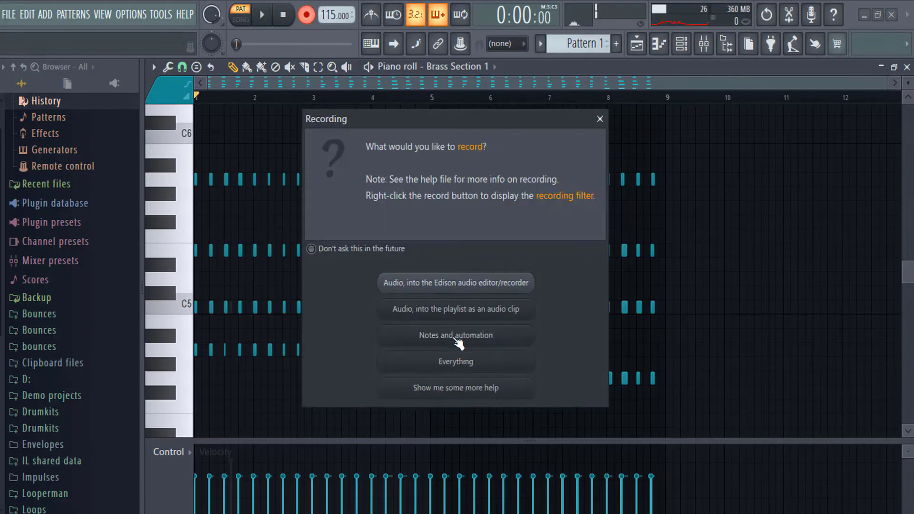
click(458, 338)
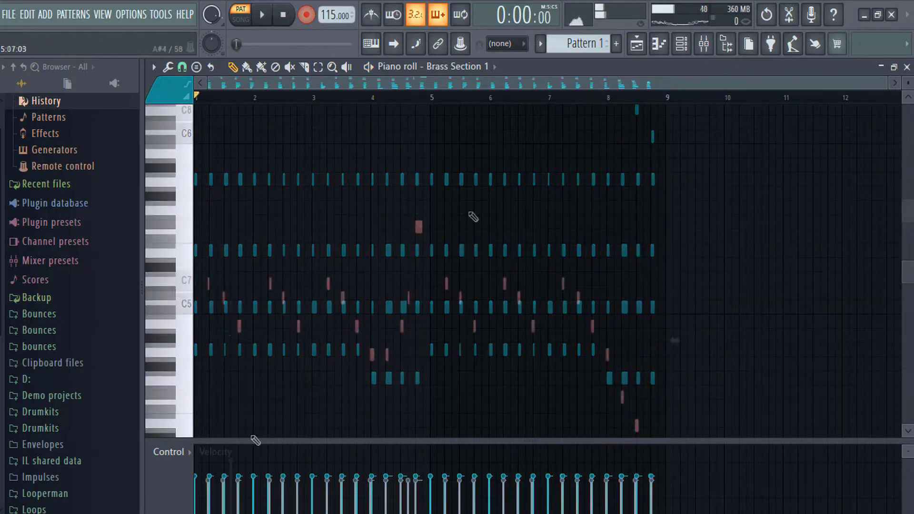
Step: Transpose the selected counter-melody notes down one octave and play the pattern to check them
scroll(471, 215, up, 5)
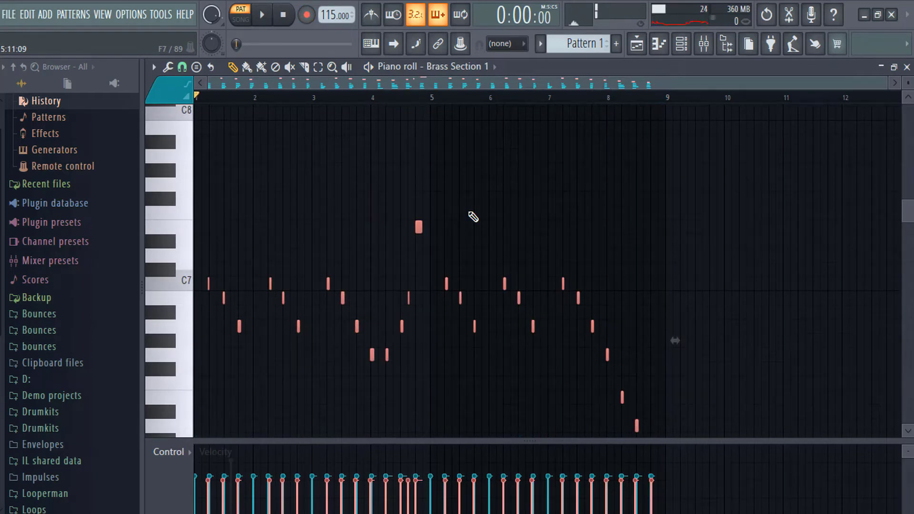
key(ctrl+Down)
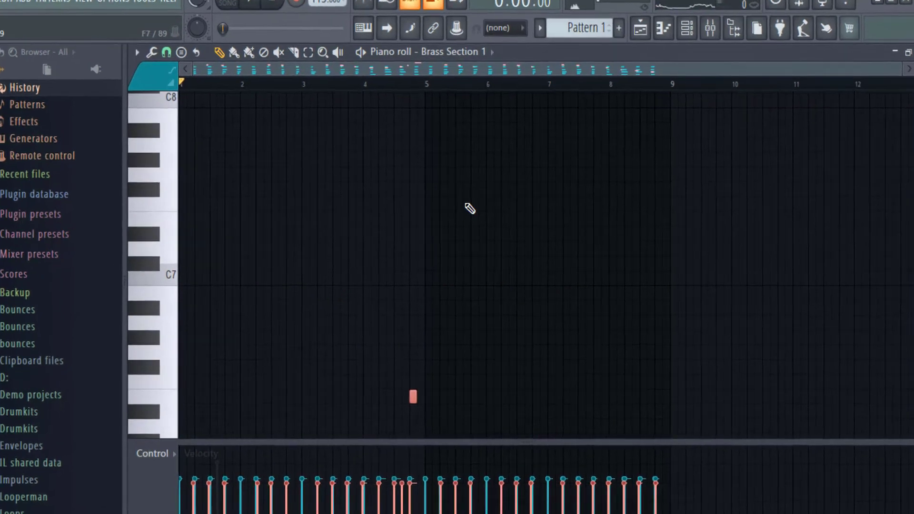
key(space)
scroll(474, 221, down, 4)
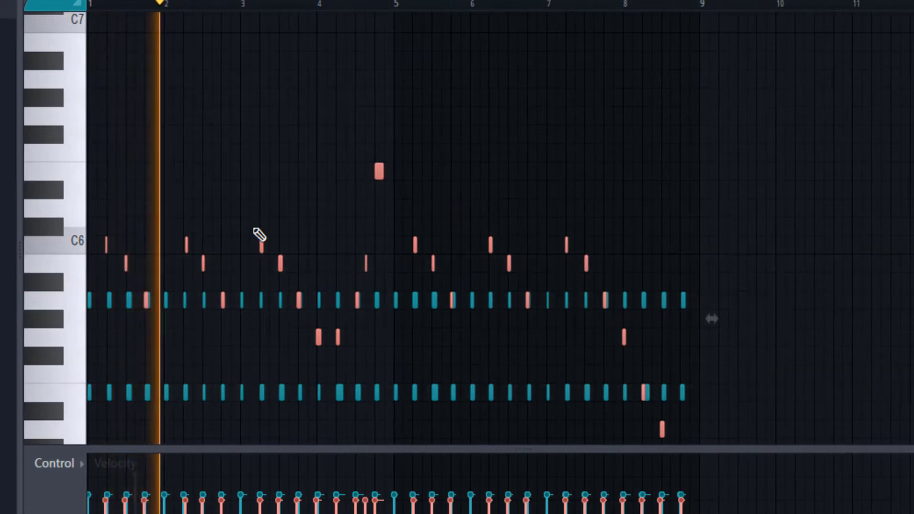
Step: Quantize the counter-melody notes with the quantizer's Beat template and delete the highest note near the end of bar 4
key(ctrl+q)
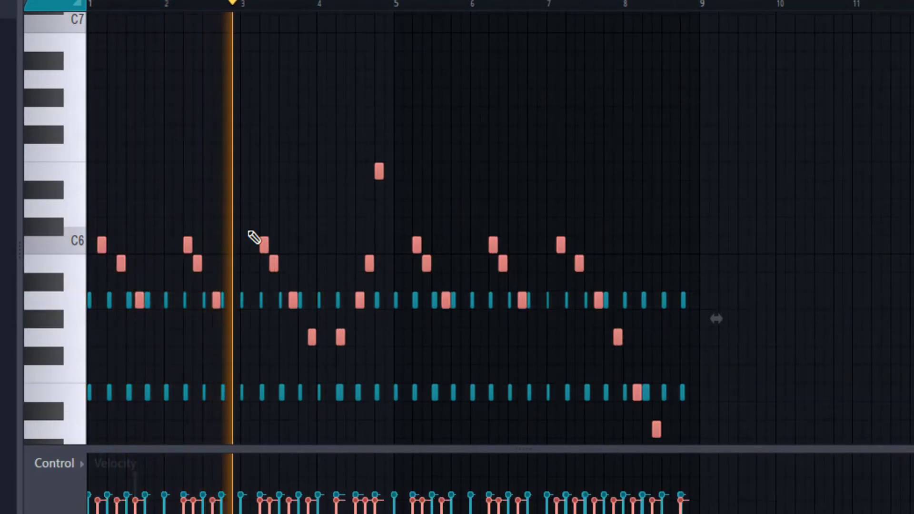
key(alt+q)
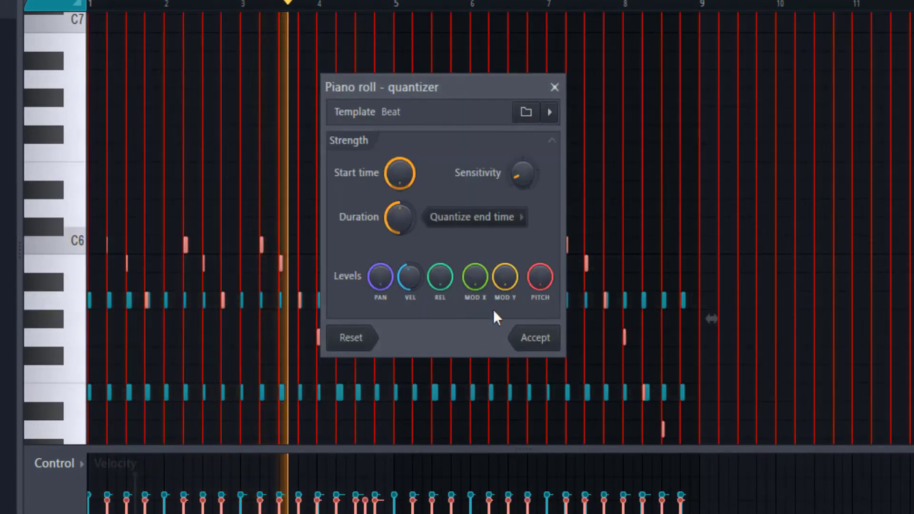
click(536, 338)
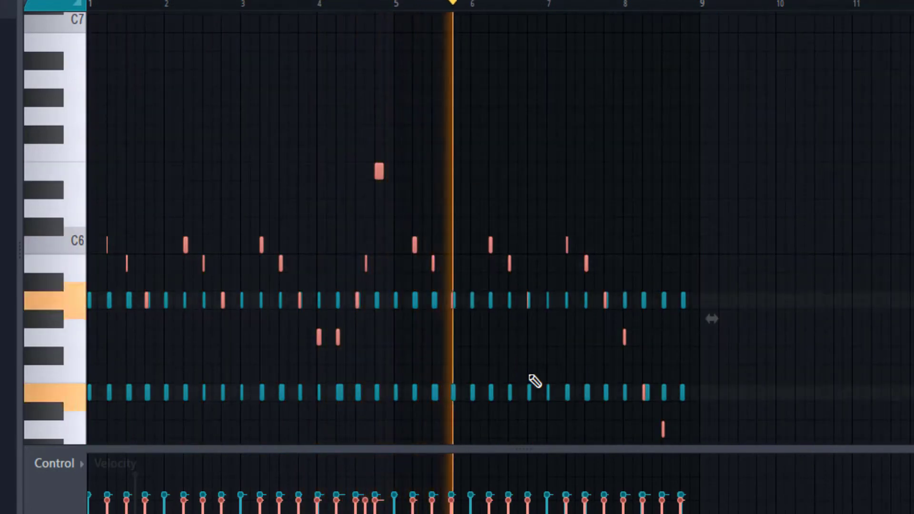
click(373, 176)
right_click(373, 176)
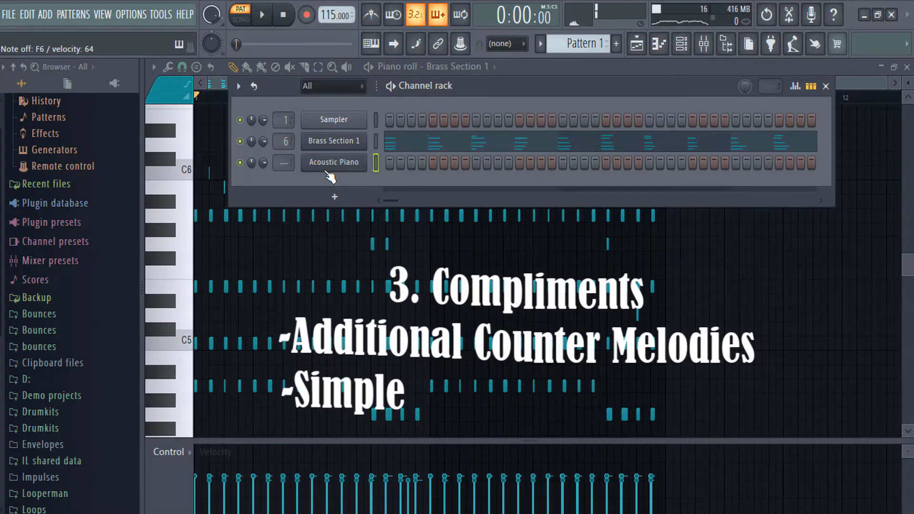
Step: Record a simple complementary melody of long notes on the Acoustic Piano channel, capturing notes and automation
click(328, 170)
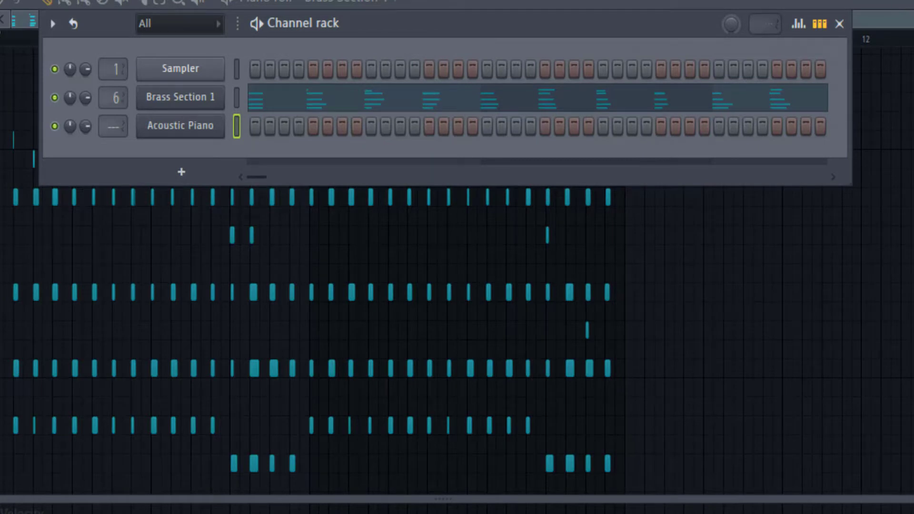
key(r)
click(313, 359)
key(space)
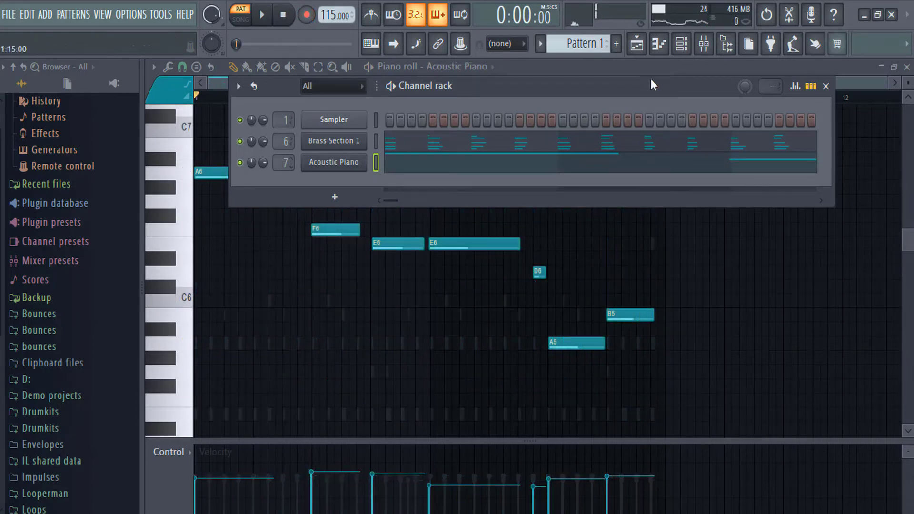
Step: In Kcnotes Quick-Verb on Melody2, switch on the Vintage, Smooth and Lay reverbs and raise the Smooth Wet Level
click(703, 45)
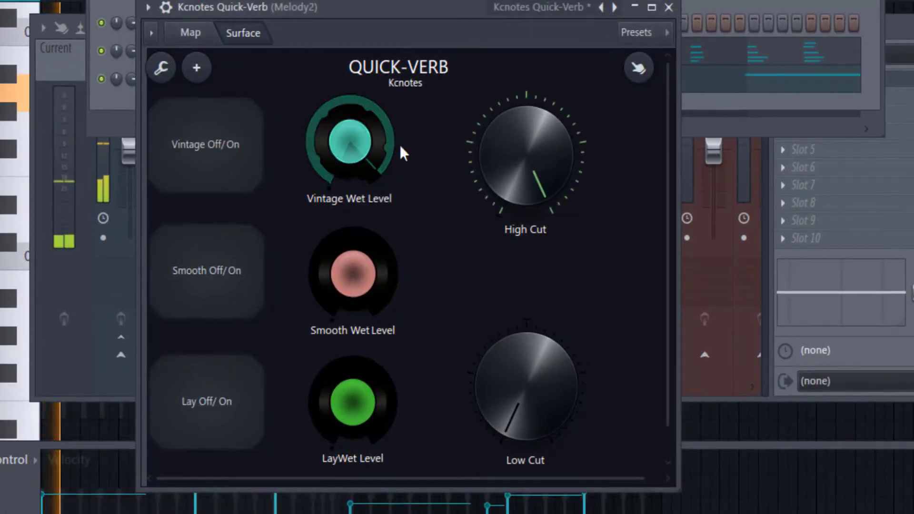
click(248, 161)
click(224, 315)
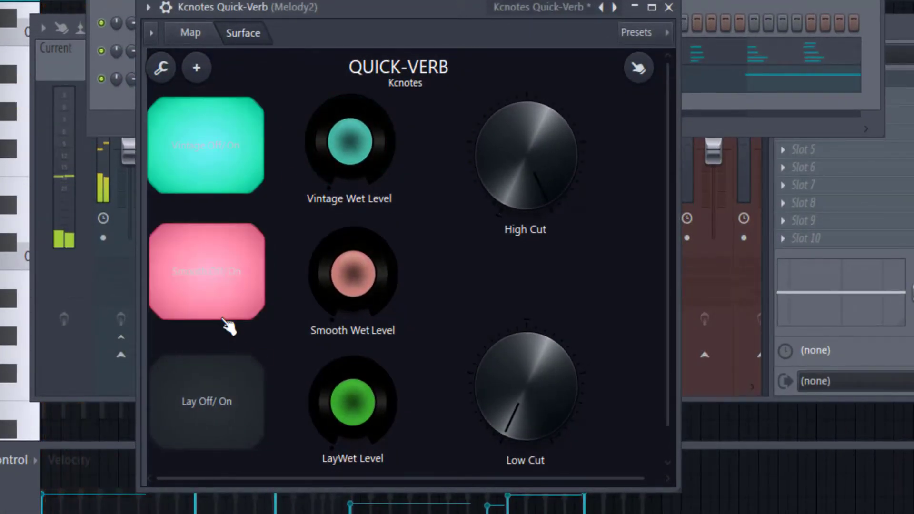
drag(322, 290, 322, 247)
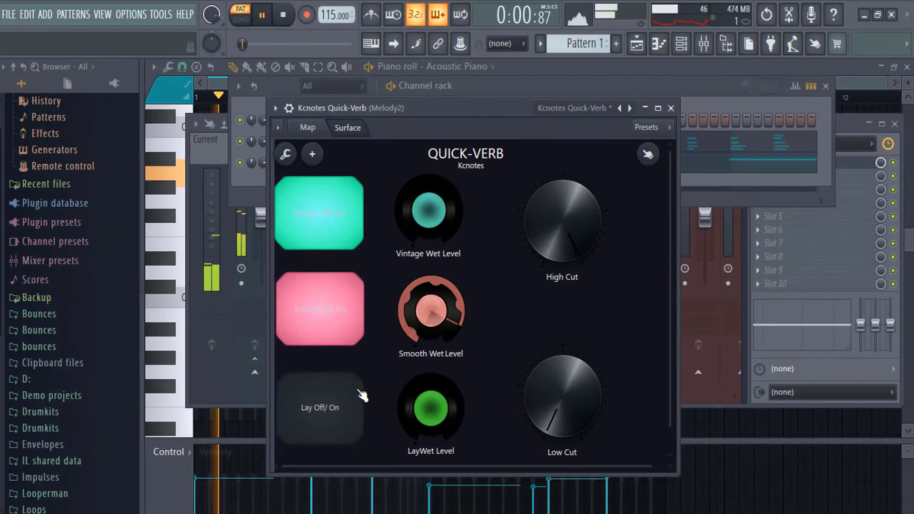
click(359, 395)
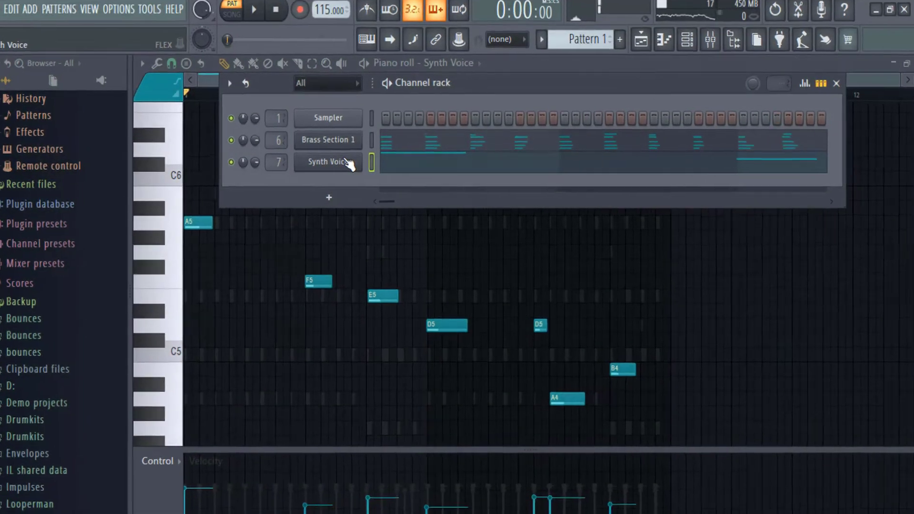
Step: Review the Synth Voice preset and its Melody2 mixer effects, and play Pattern 1 to hear the layered melodies
click(355, 164)
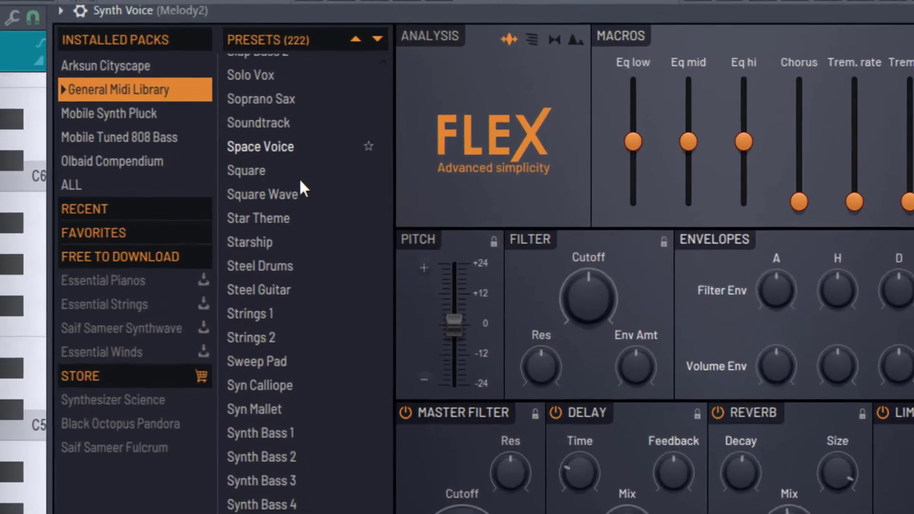
scroll(299, 178, down, 5)
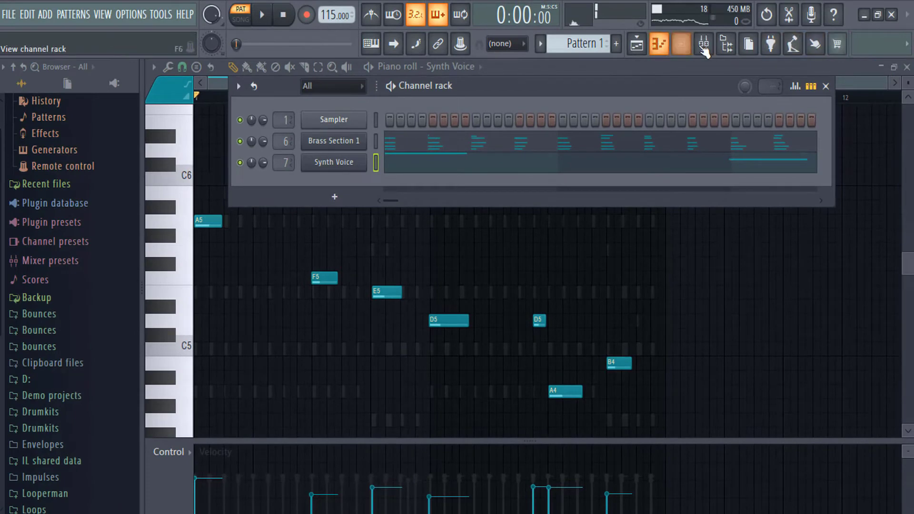
click(703, 44)
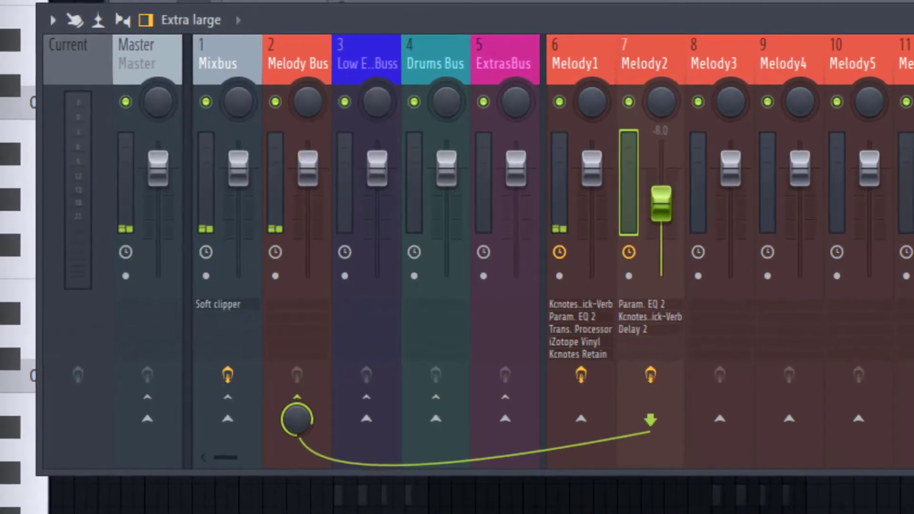
click(834, 106)
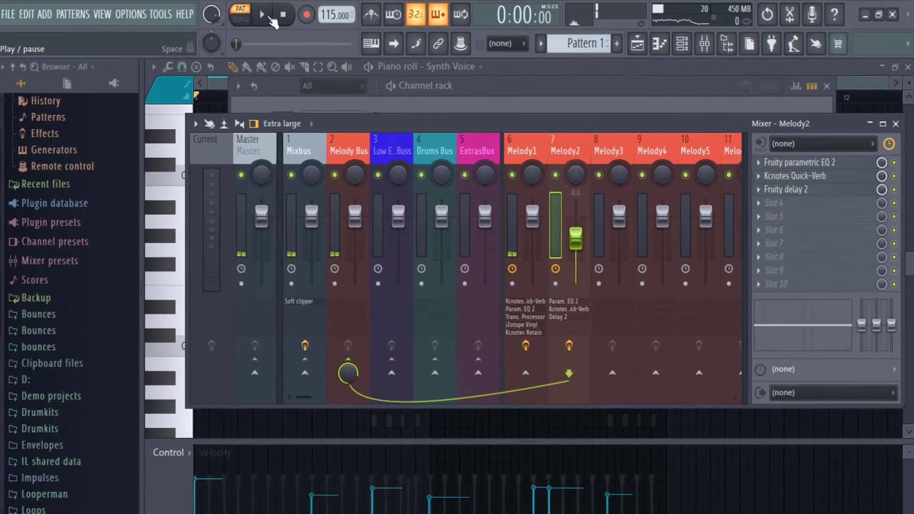
click(604, 52)
click(262, 16)
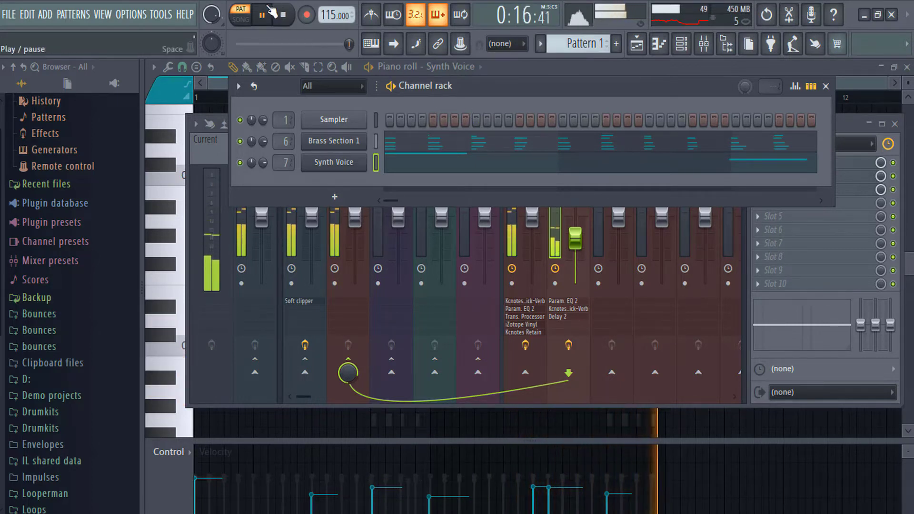
click(262, 15)
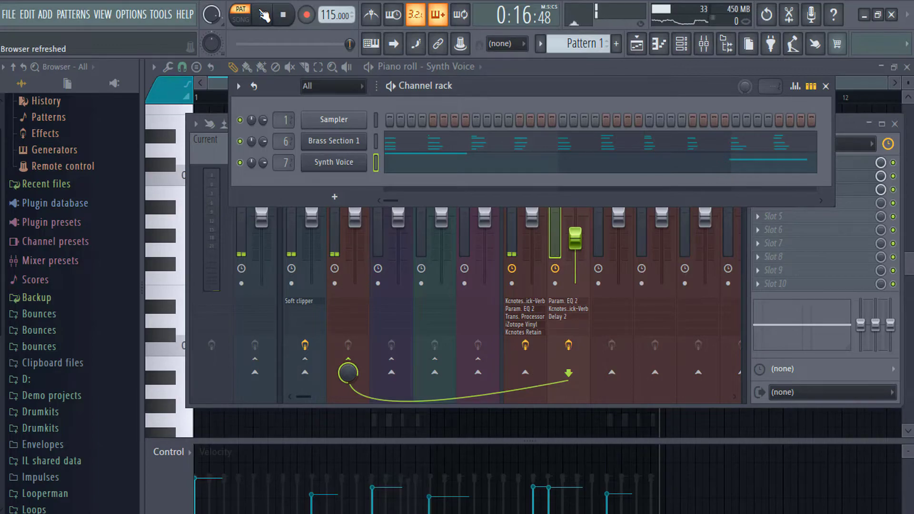
Step: Add a Sakura channel and check its Harp 4 preset in the Default bank of the presets library
click(335, 197)
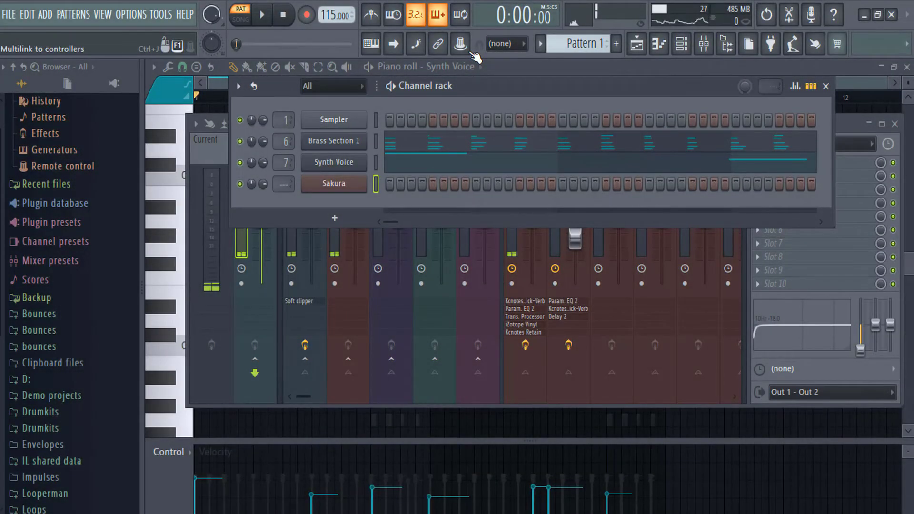
click(307, 189)
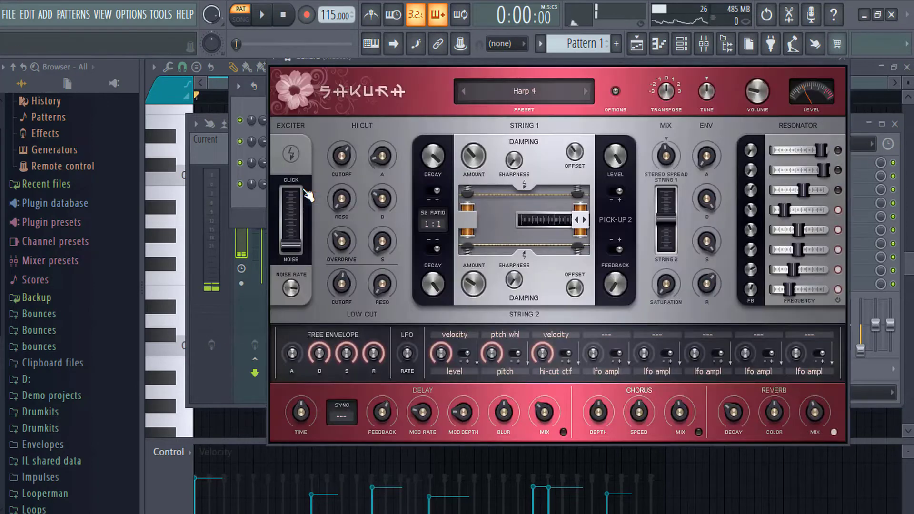
click(524, 91)
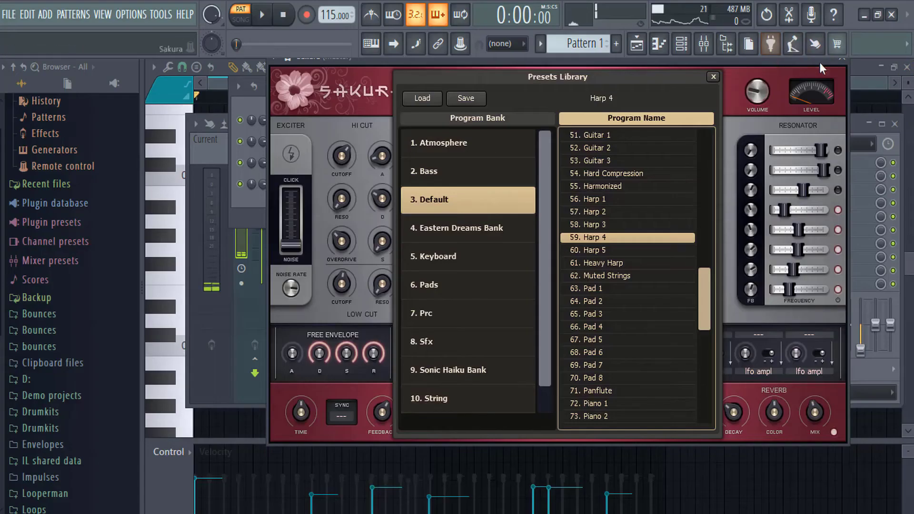
click(844, 61)
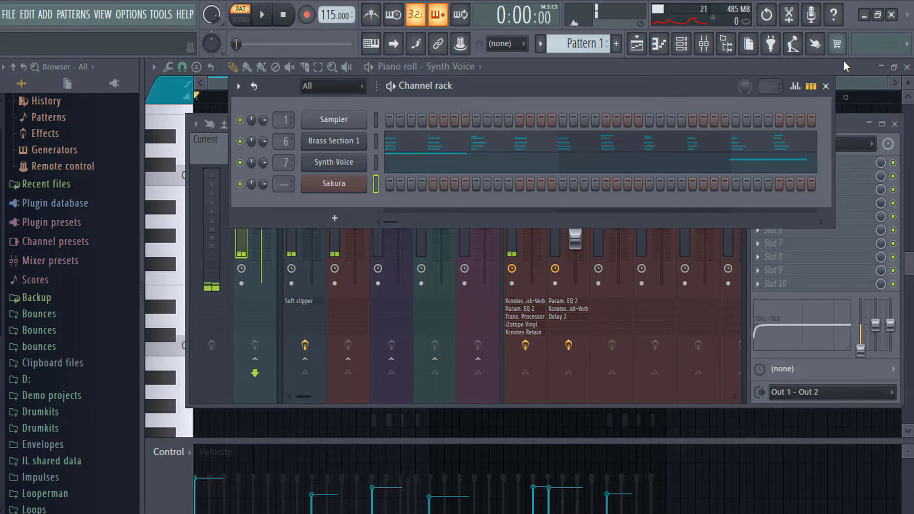
Step: Record a simple harp melody on the Sakura channel and raise the wet level of Fruity Reeverb 2 on Melody3
click(312, 18)
key(space)
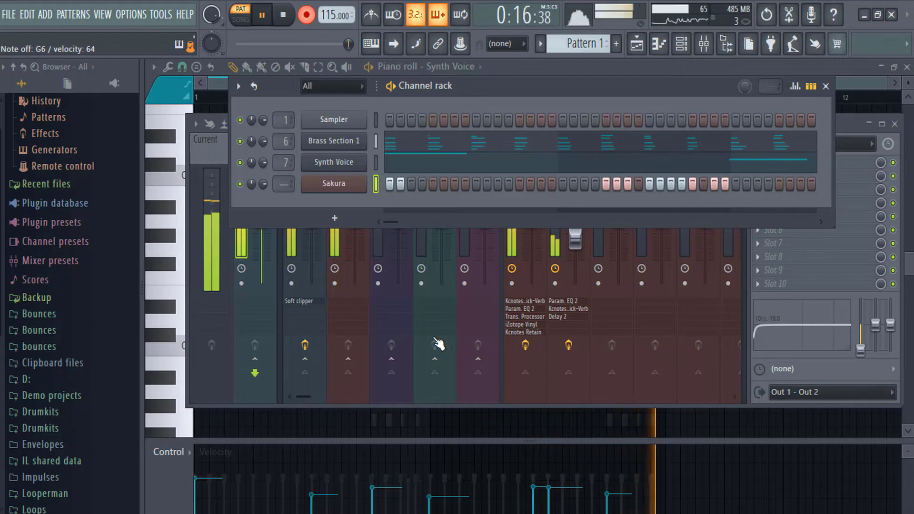
key(space)
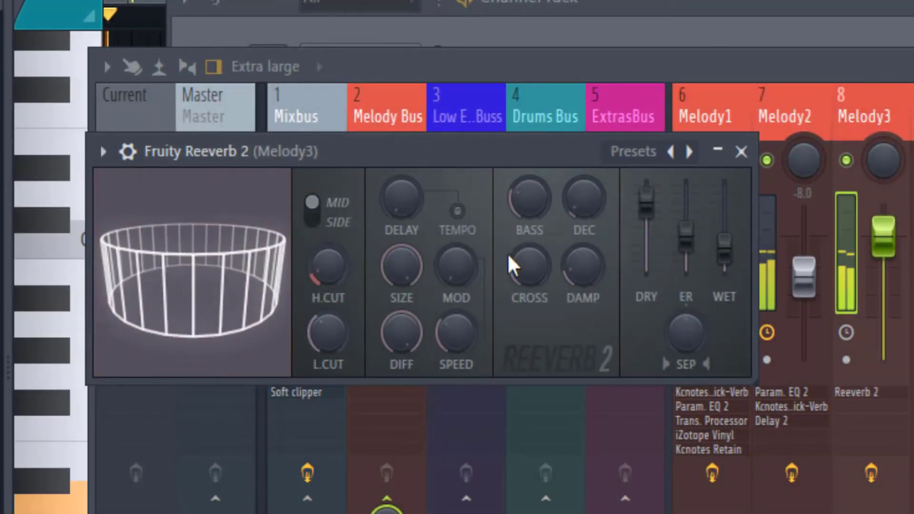
drag(724, 247, 724, 198)
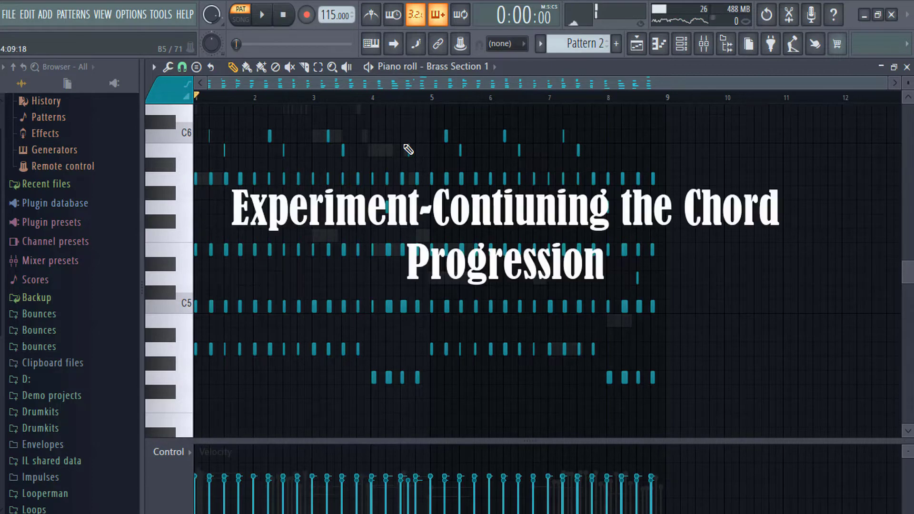
Step: Play Pattern 2's continued chord progression with the Brass Section 1 notes shown in the piano roll
key(space)
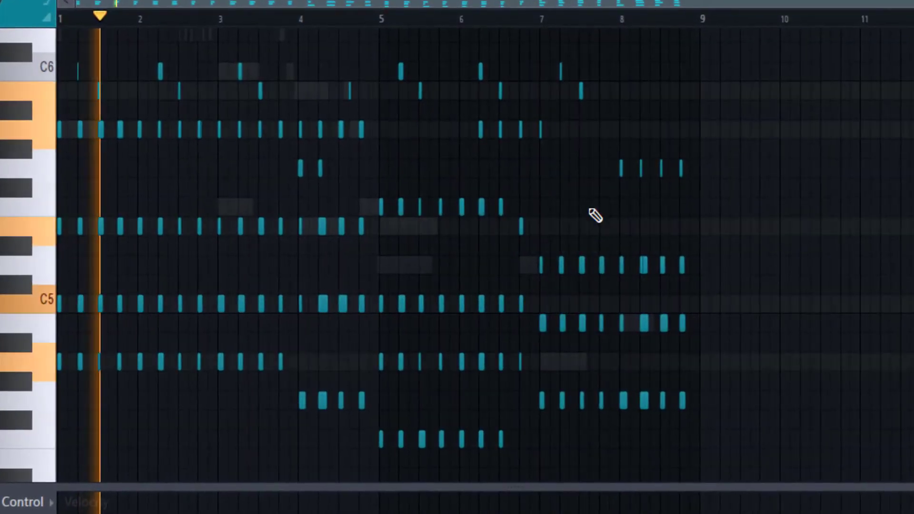
click(381, 0)
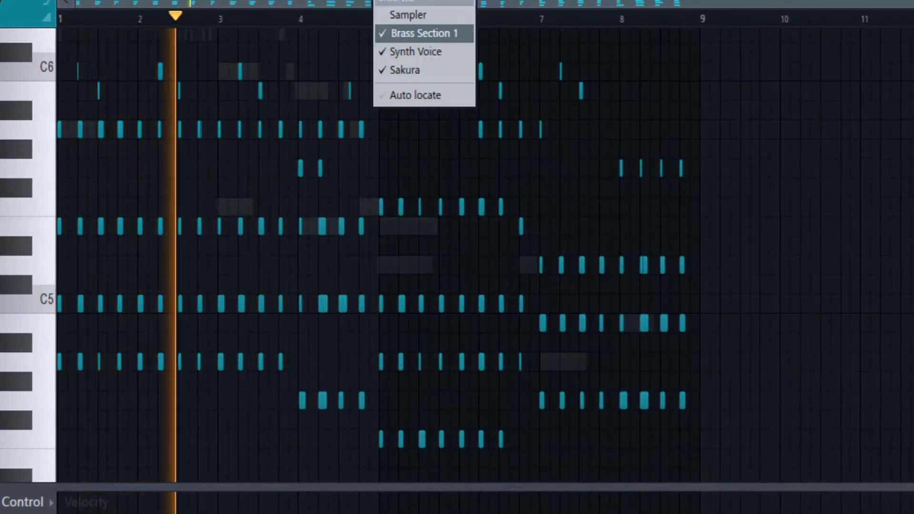
click(424, 34)
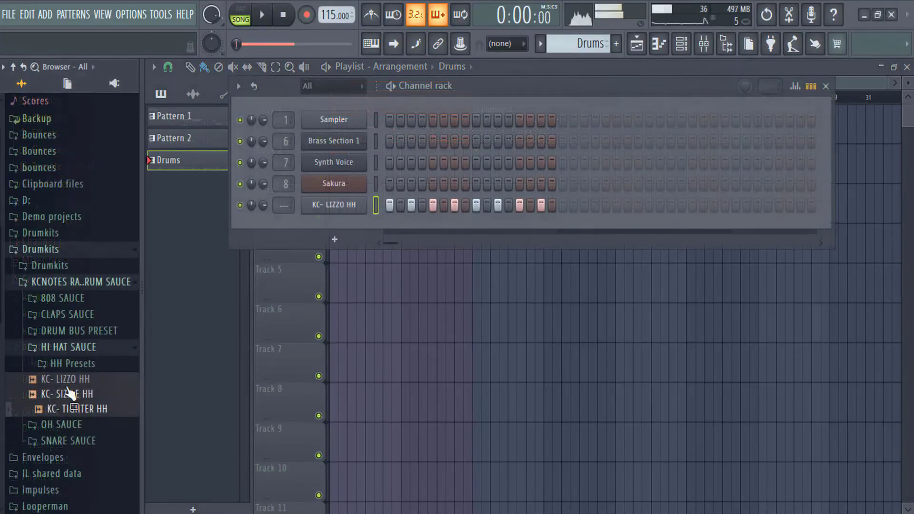
Step: Replace the hi-hat sample in the Drums pattern with KC- SIZZLE HH and listen to it in the beat
drag(61, 395, 323, 205)
key(space)
key(space)
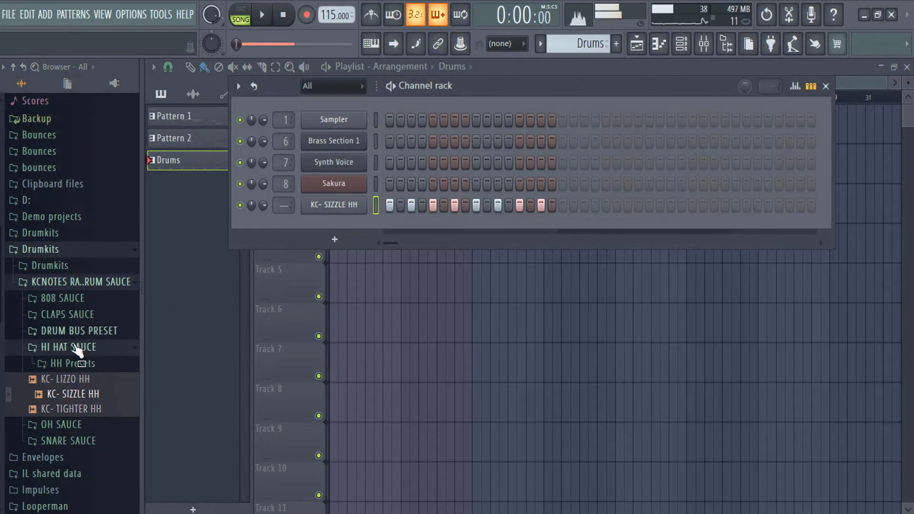
Step: Audition the Dirty, Hundo and Ramp claps from the CLAPS SAUCE folder against the playing beat
click(71, 347)
scroll(73, 334, down, 2)
click(68, 225)
click(75, 241)
click(81, 256)
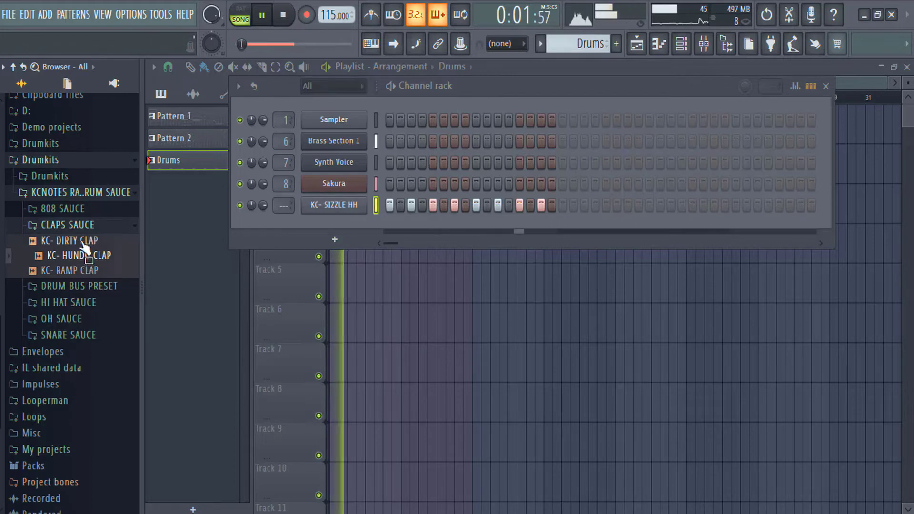
click(82, 243)
click(82, 273)
key(space)
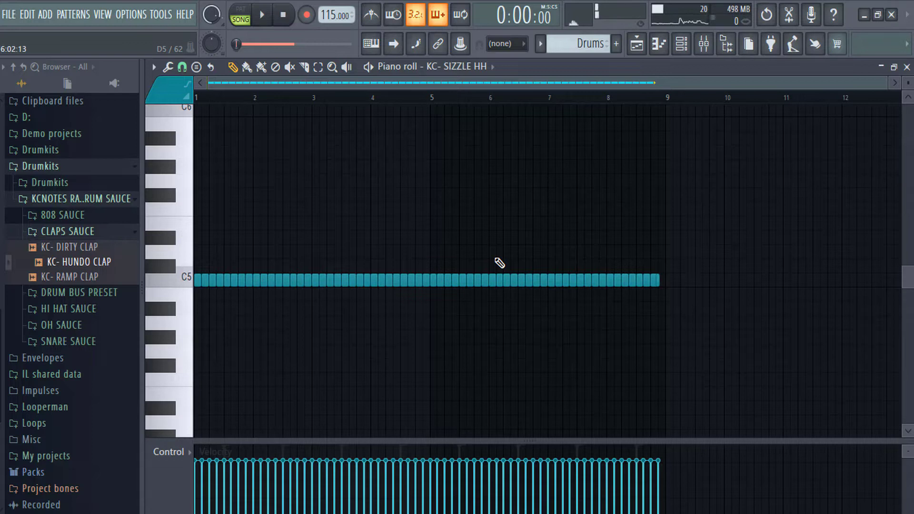
Step: Chop the fourth hi-hat note of bar 1 into a short roll with the Chopper and play it
key(space)
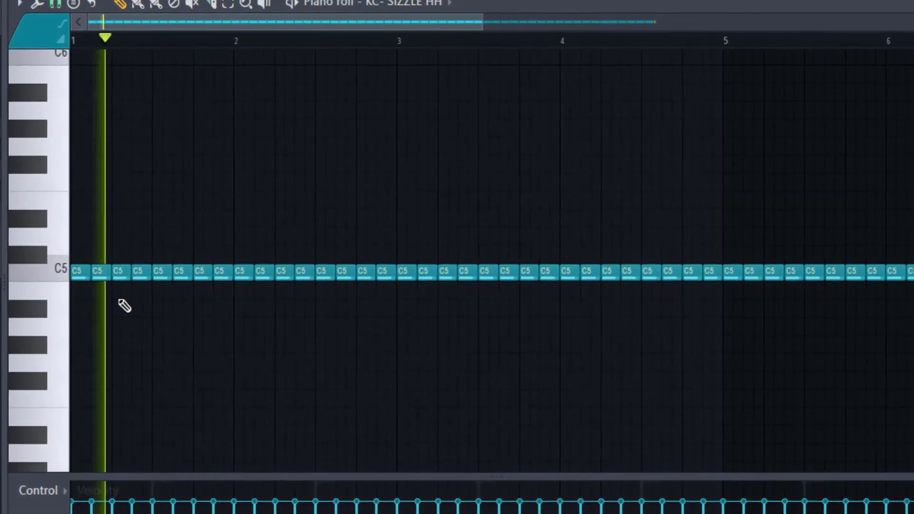
key(space)
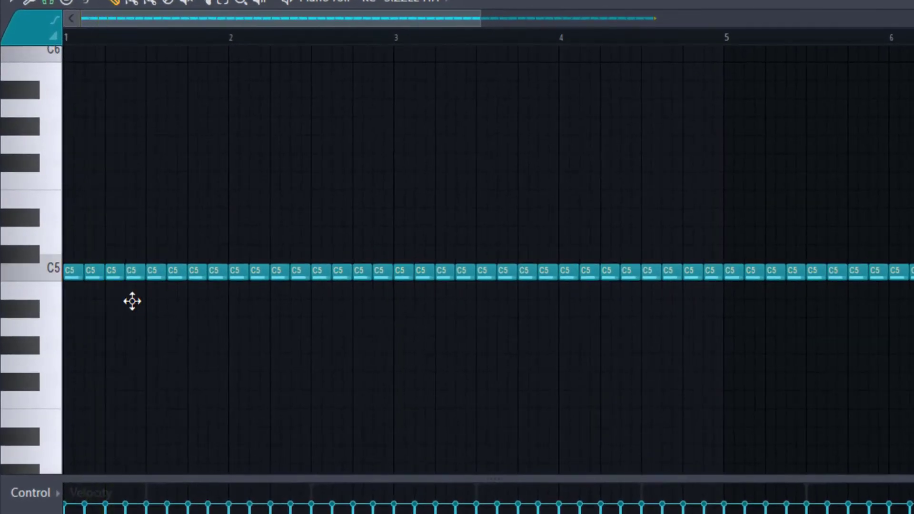
drag(146, 328, 146, 297)
key(ctrl+z)
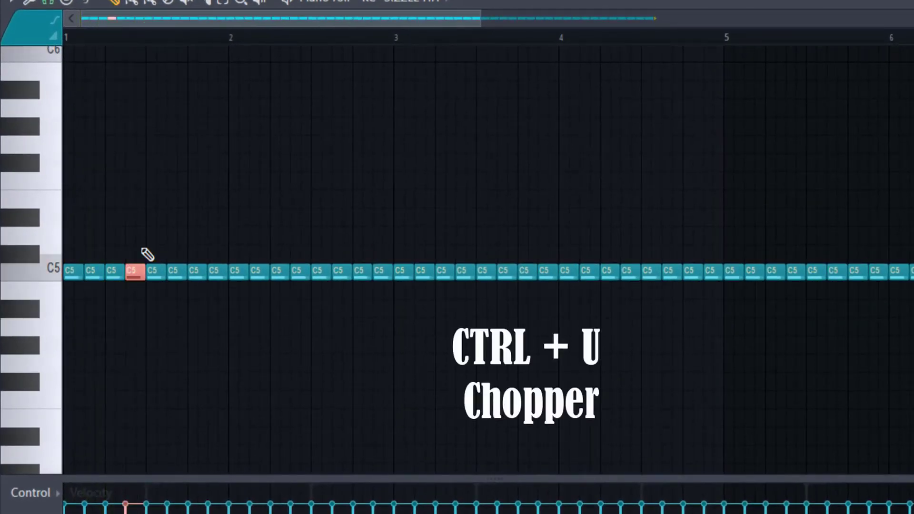
key(ctrl+u)
key(Return)
key(space)
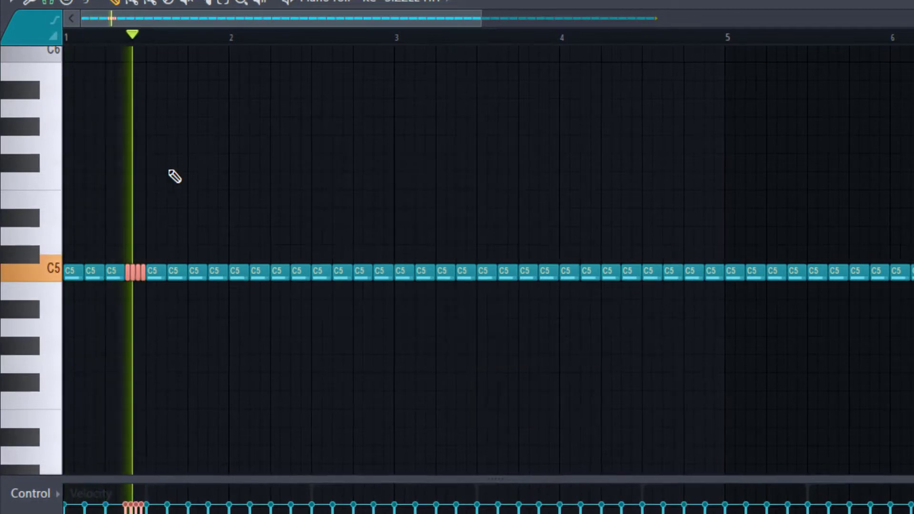
Step: Insert an extra C5 hi-hat note between two existing notes near the end of bar 1, and discard the note lengths
scroll(244, 243, up, 2)
ctrl+click(184, 296)
drag(185, 294, 187, 262)
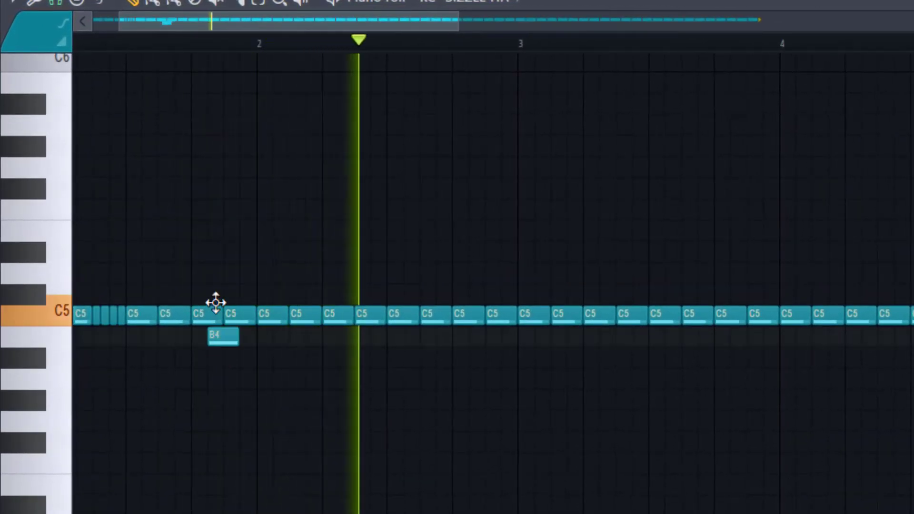
drag(215, 303, 217, 305)
key(space)
key(space)
key(shift+d)
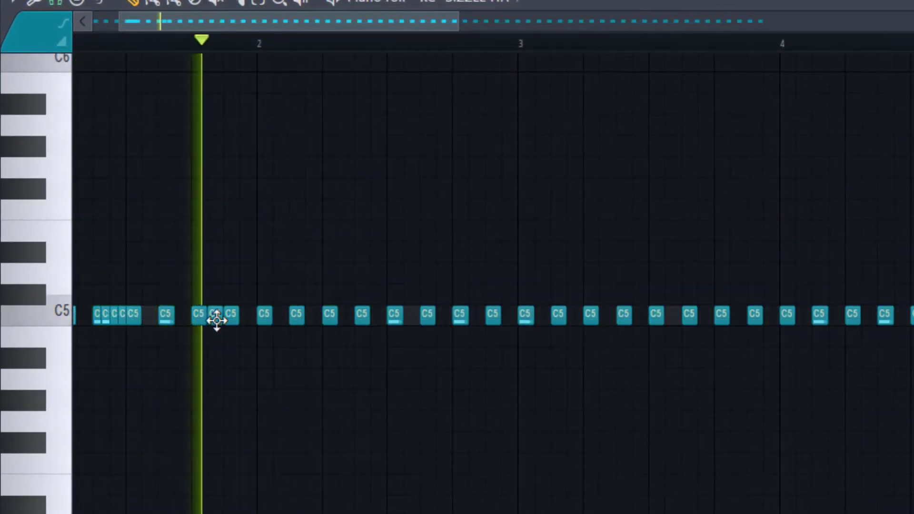
Step: Lower several hi-hat notes across the pattern to G#4 for pitch variation and play the result
scroll(214, 320, down, 3)
scroll(241, 341, up, 2)
key(space)
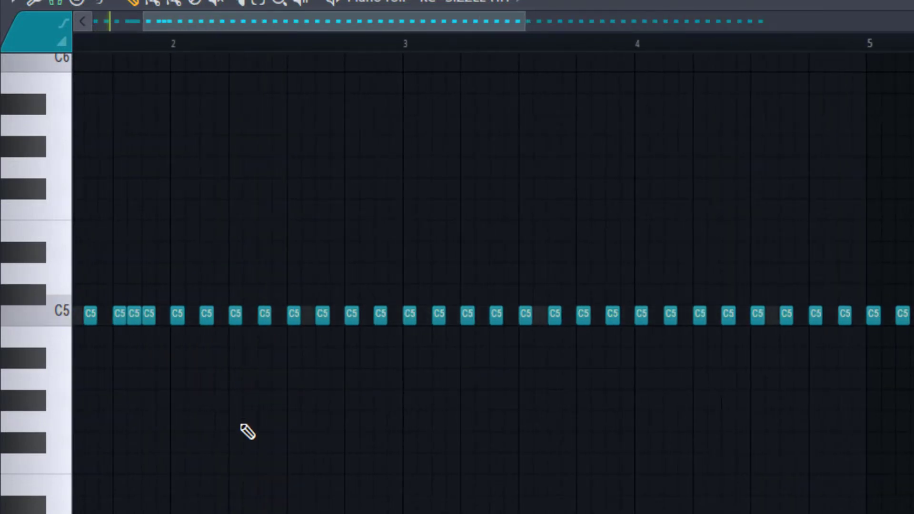
drag(241, 427, 235, 394)
scroll(281, 409, down, 3)
key(space)
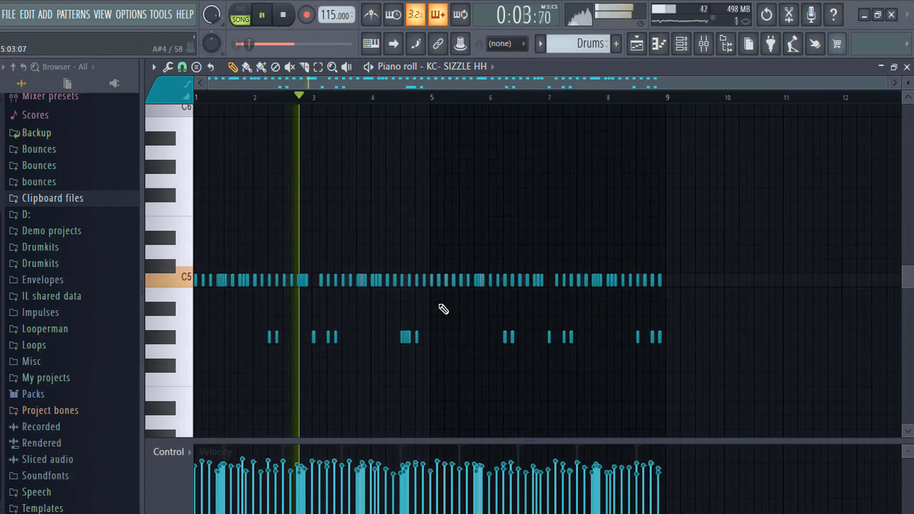
key(space)
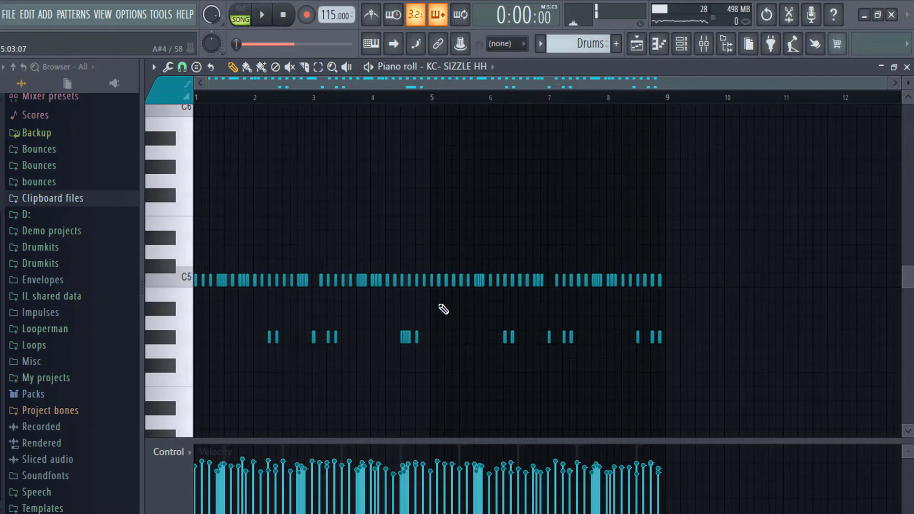
Step: Randomly select some of the hi-hat notes and nudge them slightly ahead of the grid
key(shift+r)
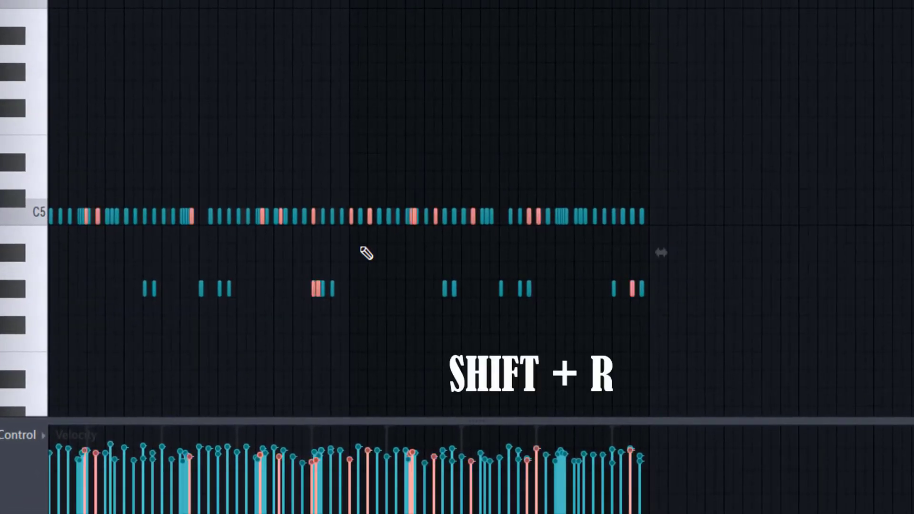
key(shift+r)
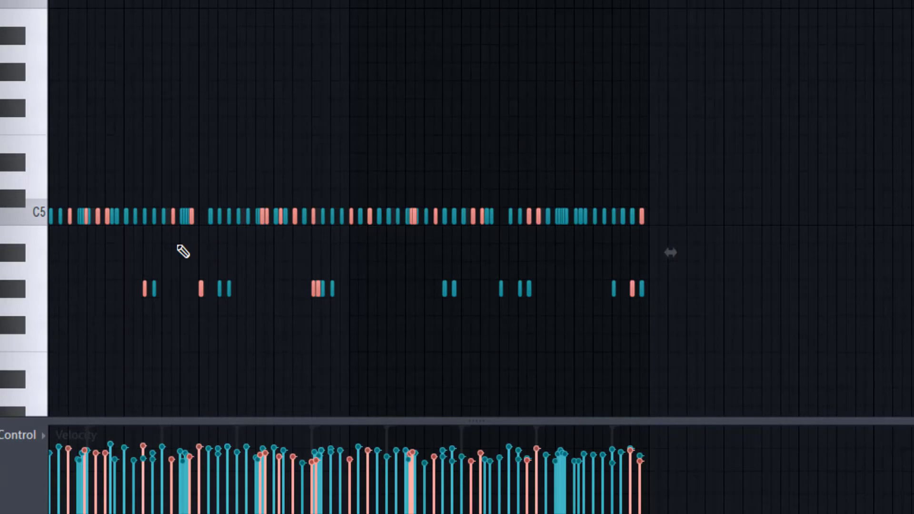
scroll(182, 251, up, 10)
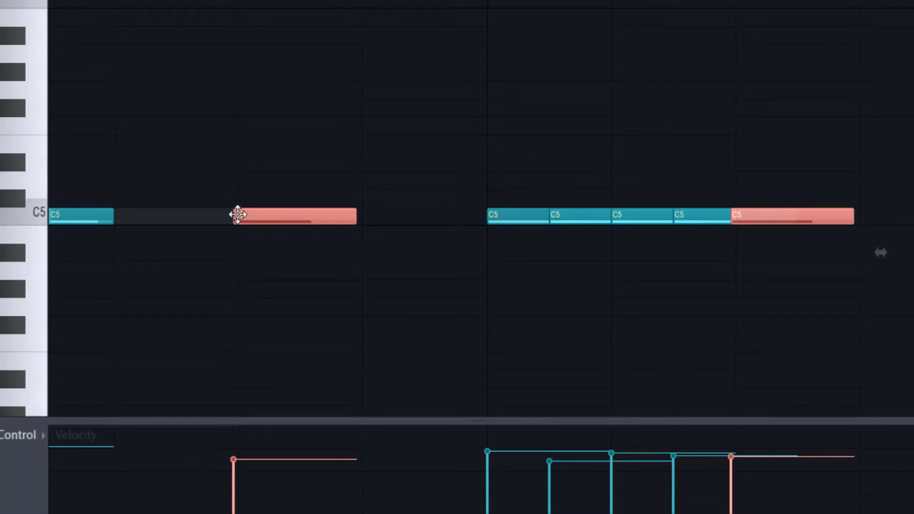
scroll(155, 199, down, 10)
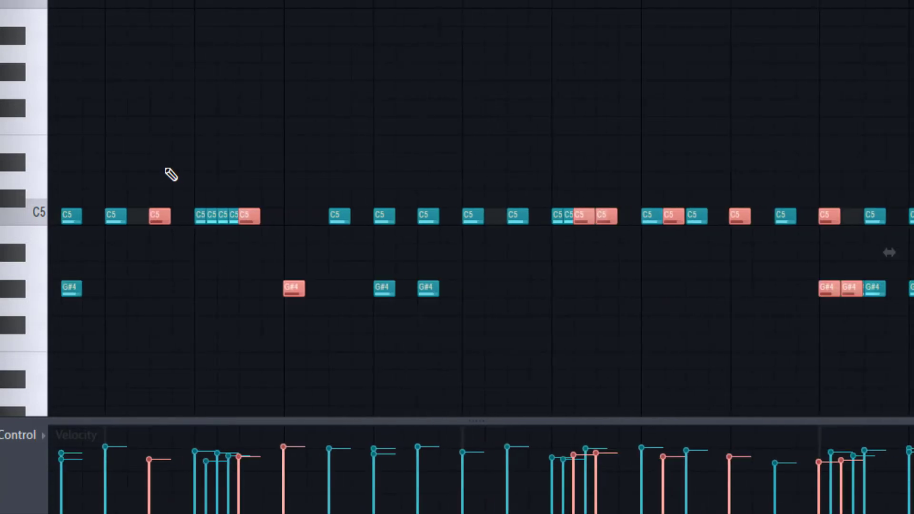
right_click(244, 140)
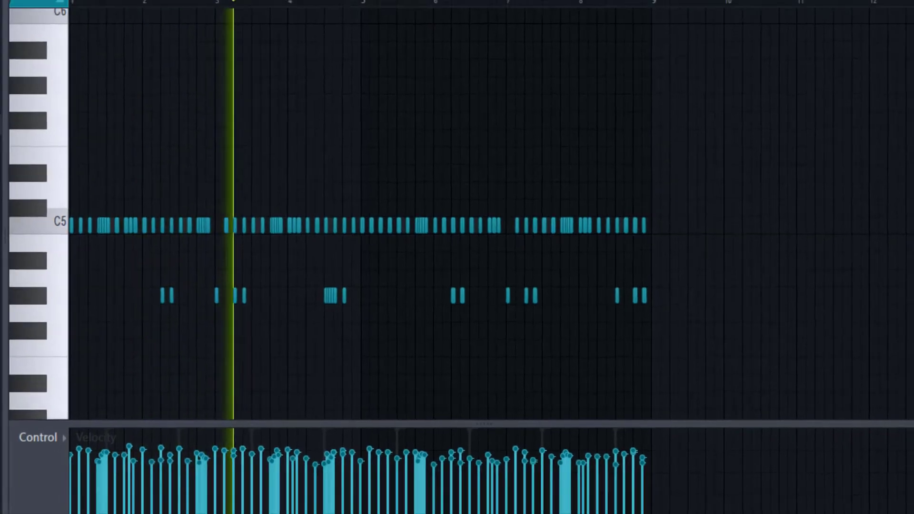
Step: Audition the open hi-hat samples in the OH SAUCE folder of the KCNOTES drum kit
click(679, 36)
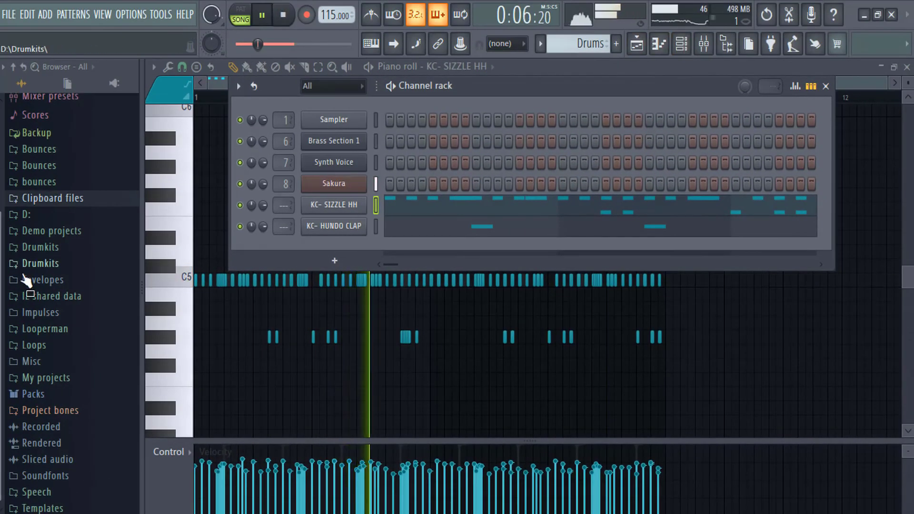
click(67, 264)
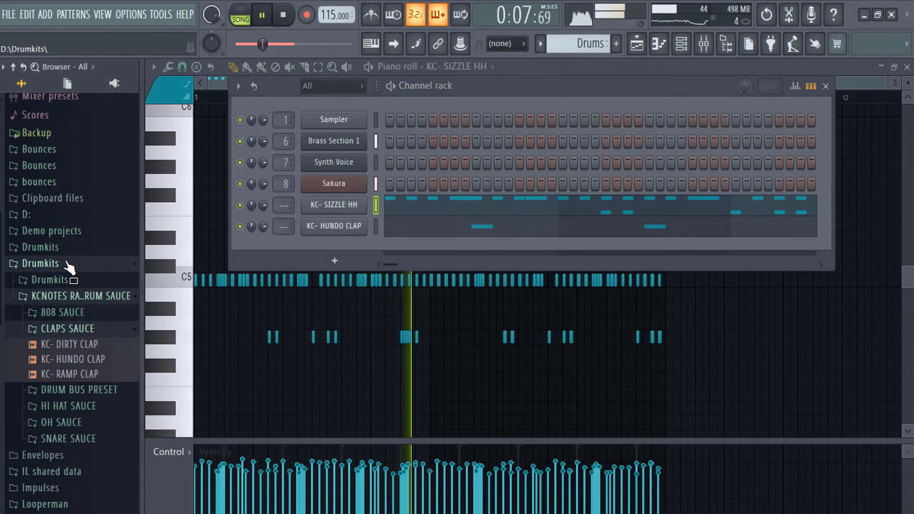
click(71, 329)
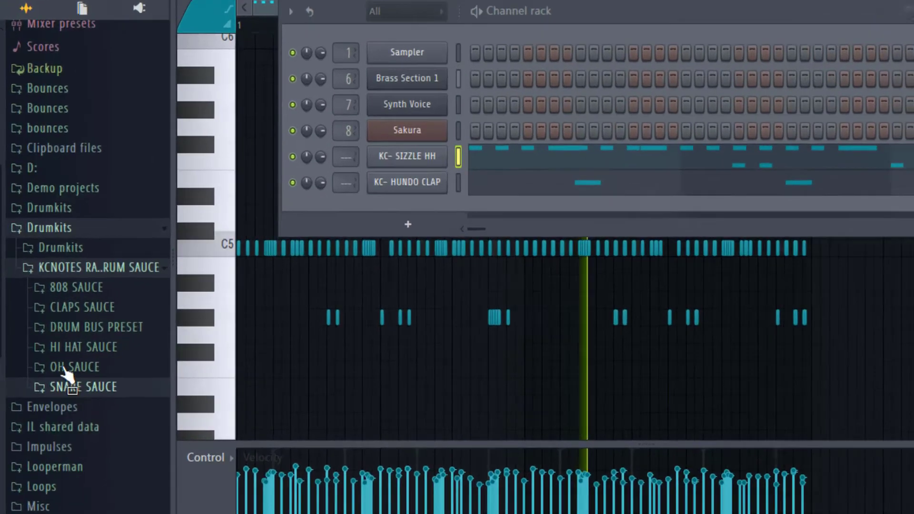
click(64, 368)
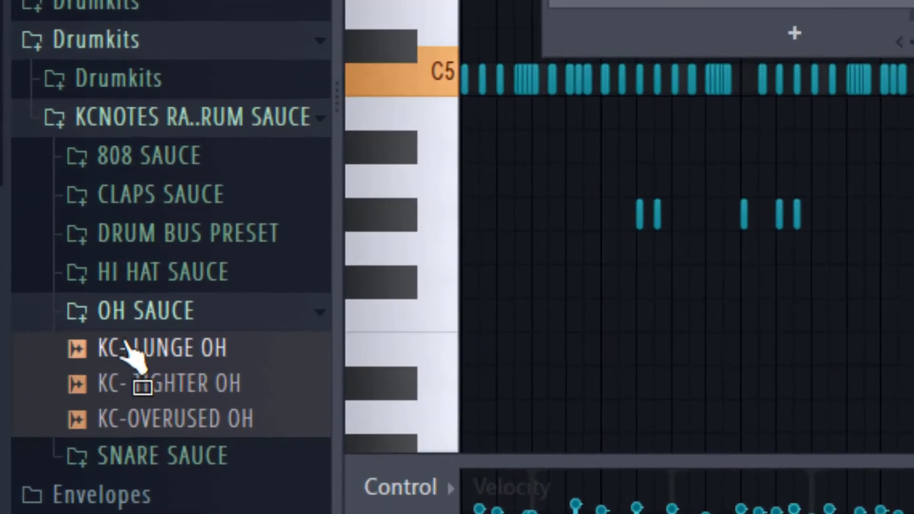
click(65, 387)
click(70, 404)
click(68, 423)
Step: Add KC- LUNGE OH as a new channel and place a C5 note on beat 2 of bar 1
drag(138, 357, 282, 217)
key(F7)
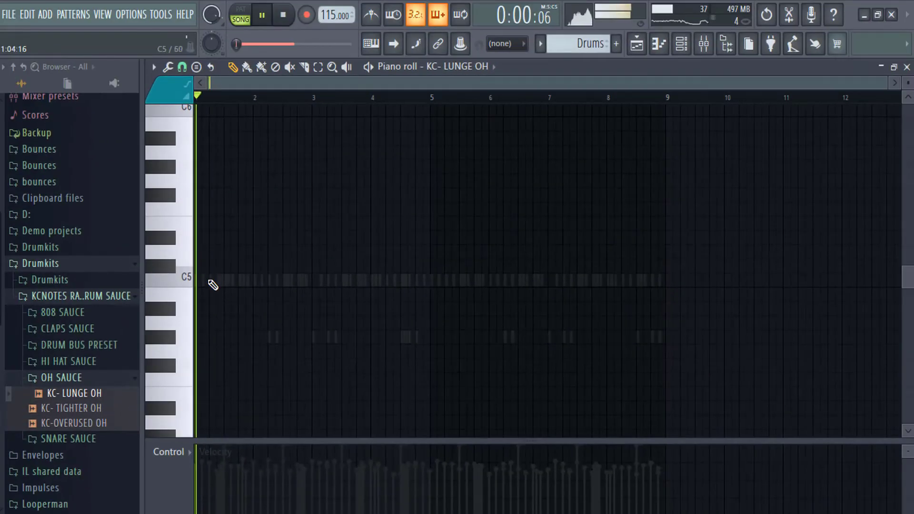
click(211, 280)
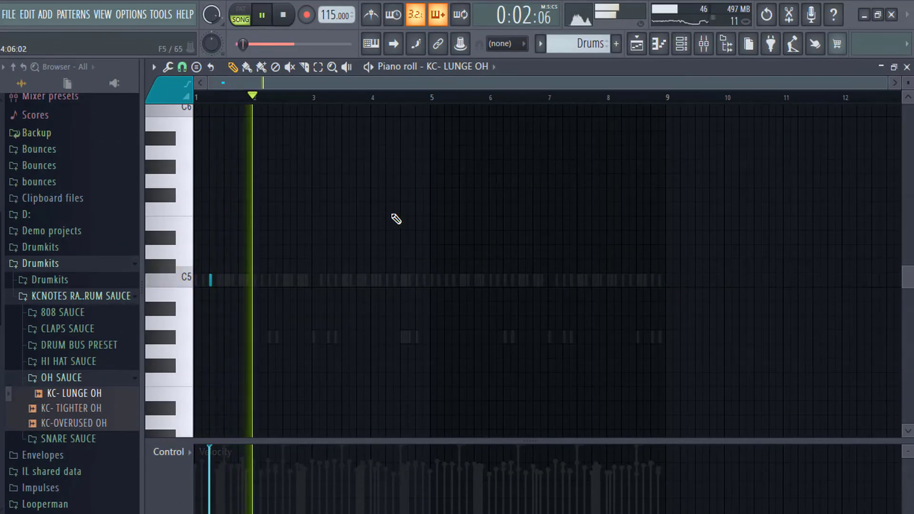
Step: Add KC-OVERUSED OH as another channel and place a one-beat C5 note on the last beat of bar 2
click(682, 44)
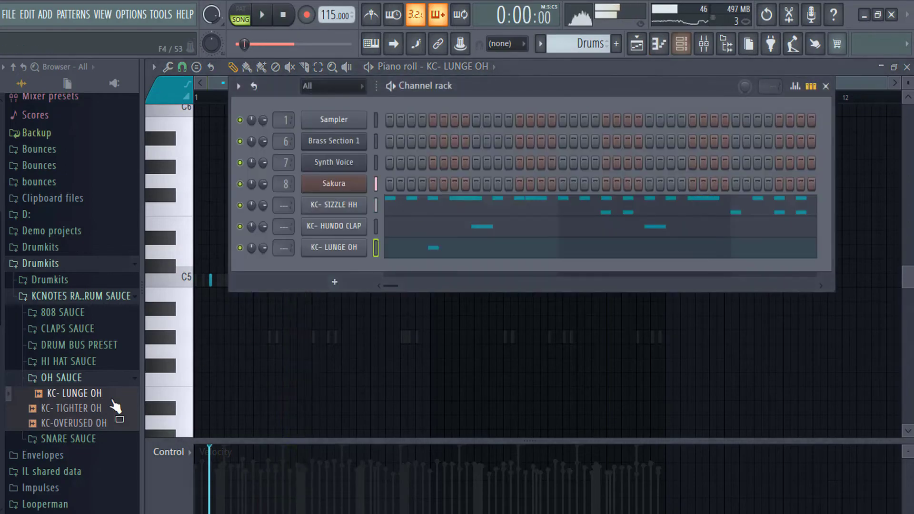
drag(93, 414, 361, 294)
drag(792, 3, 289, 255)
key(space)
right_click(326, 278)
click(404, 286)
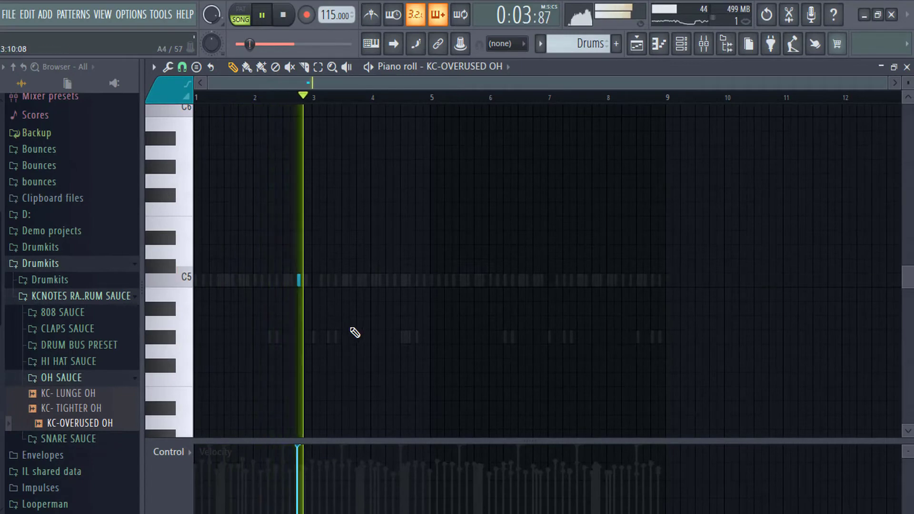
click(305, 281)
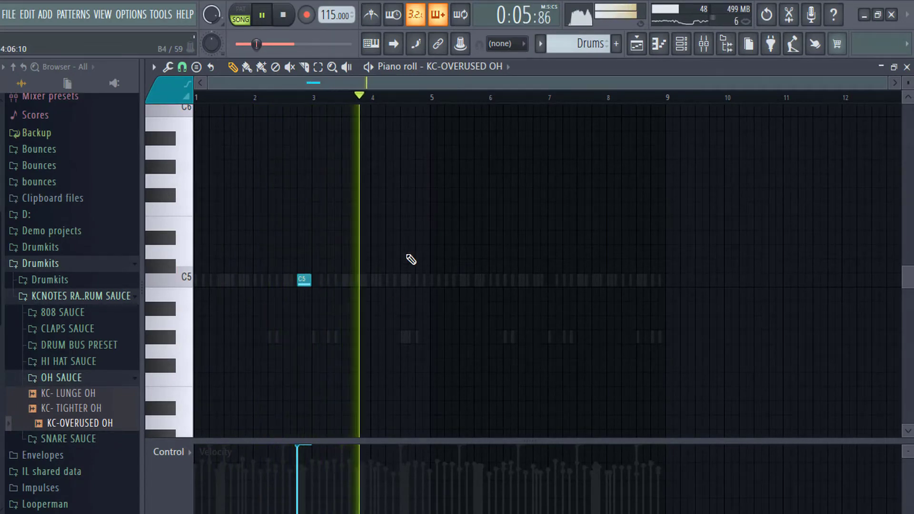
Step: Audition the samples in the 808 SAUCE folder and add KC- TRUNK 808 as a new channel
key(F6)
click(62, 312)
click(72, 374)
click(65, 389)
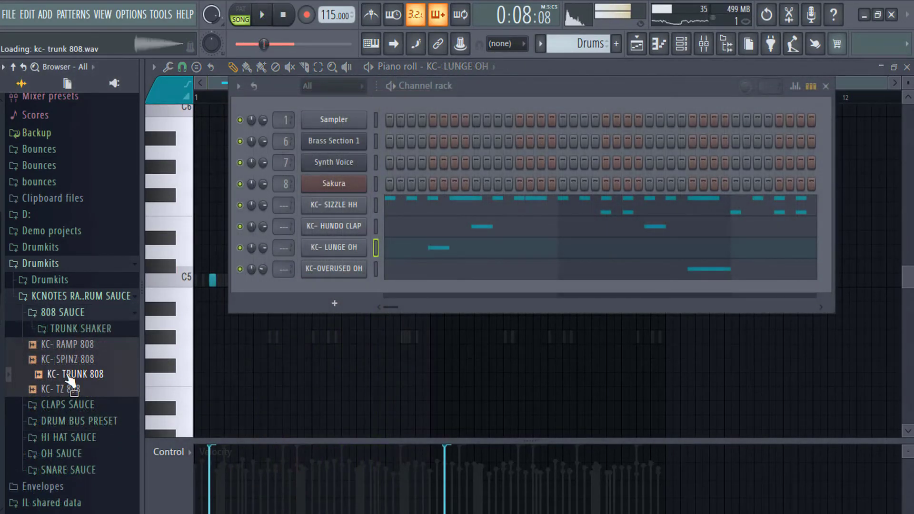
drag(172, 371, 315, 283)
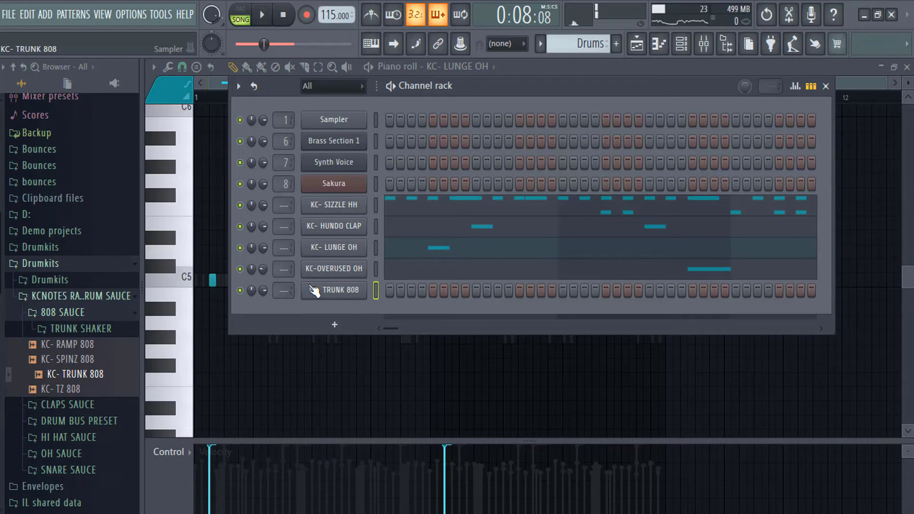
Step: Write an eight-bar KC- TRUNK 808 bassline of A4 notes, with three G4 notes closing bars 4 and 8, during playback
right_click(329, 300)
click(397, 293)
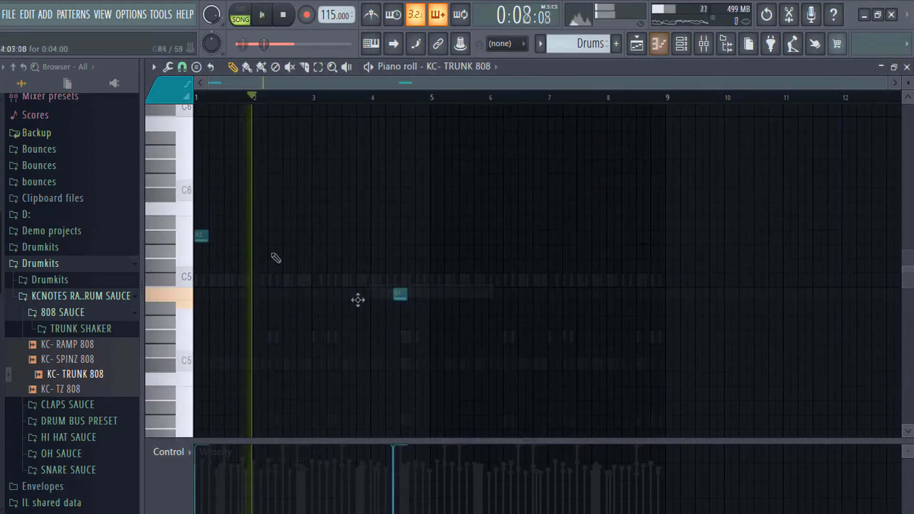
key(space)
drag(281, 238, 273, 237)
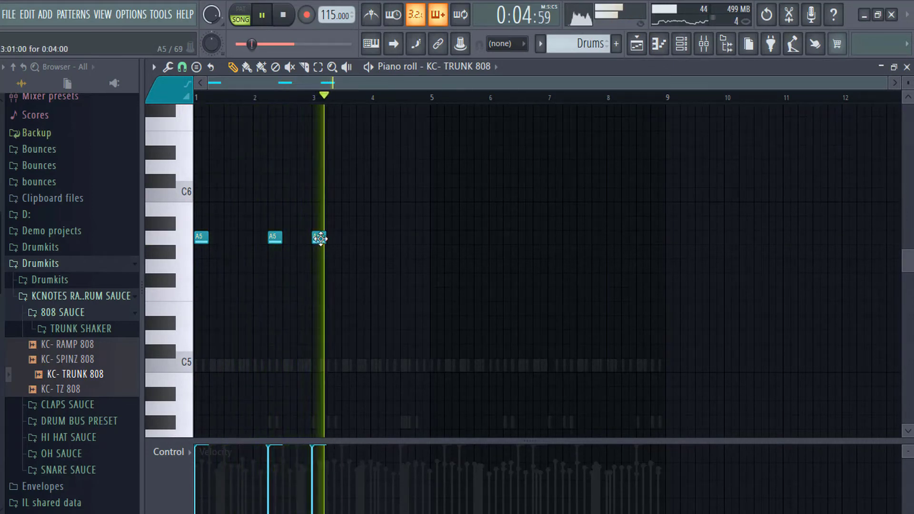
key(space)
click(318, 237)
key(space)
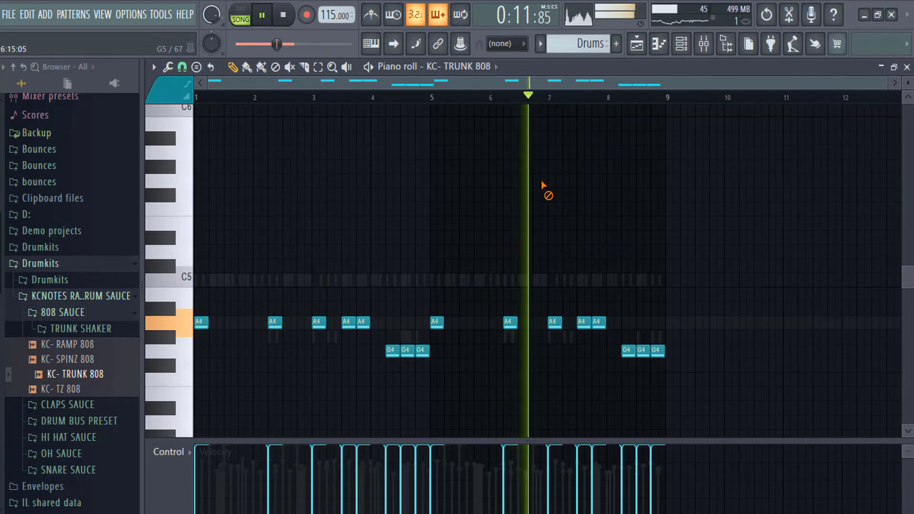
Step: Transpose all the 808 notes up an octave and then two semitones, so the line starts on B5
key(ctrl+Up)
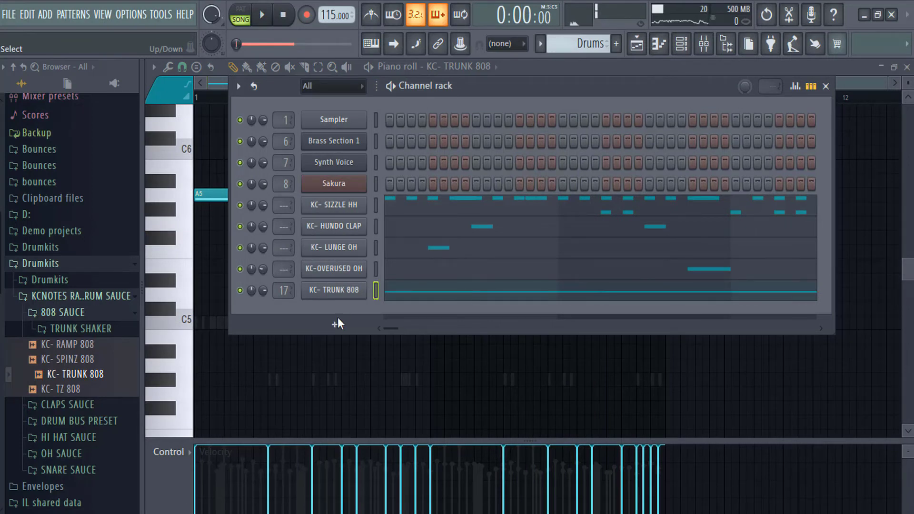
key(F6)
key(shift+Up)
key(shift+Up)
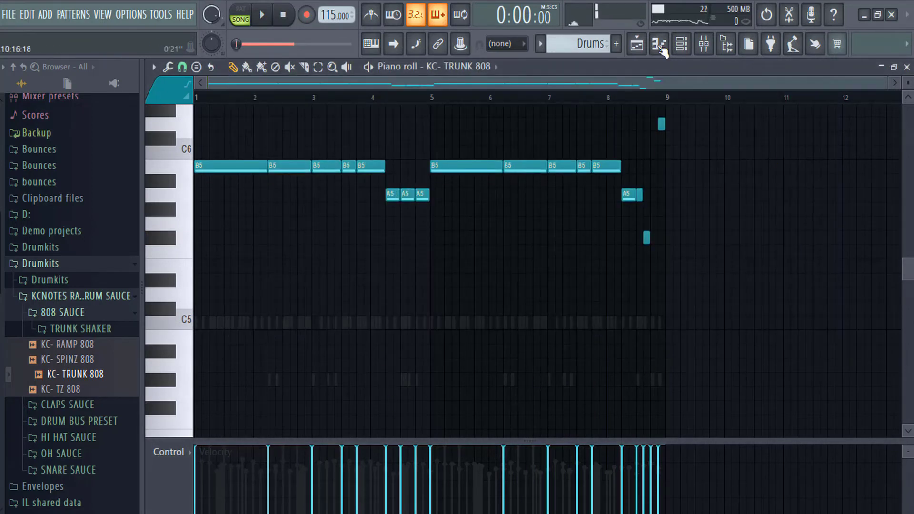
Step: Transpose the Brass Section 1, Synth Voice and Sakura channels of Pattern 1 together, and play the result with the Drums pattern
click(541, 44)
click(556, 66)
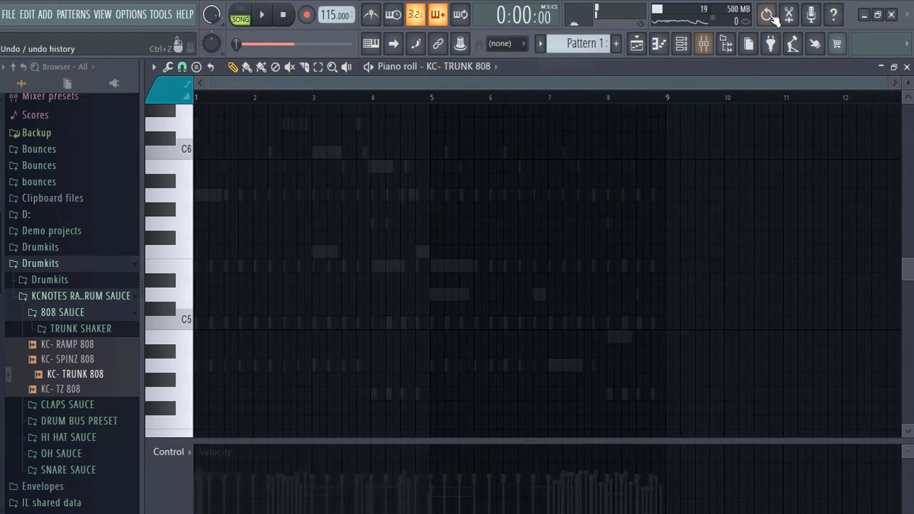
key(F6)
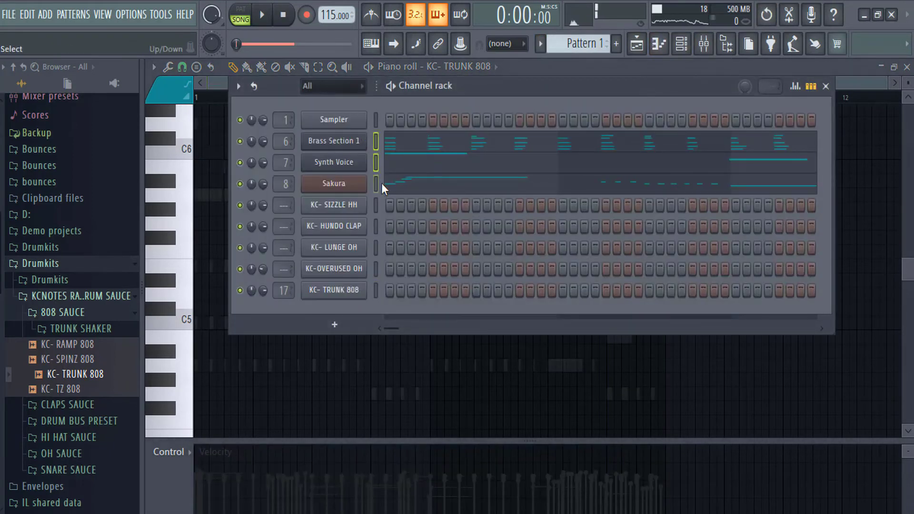
click(238, 86)
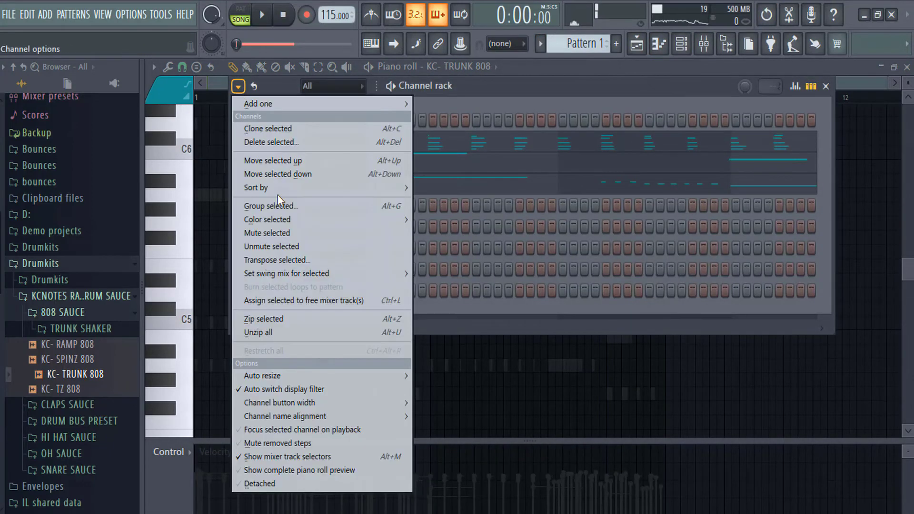
click(269, 262)
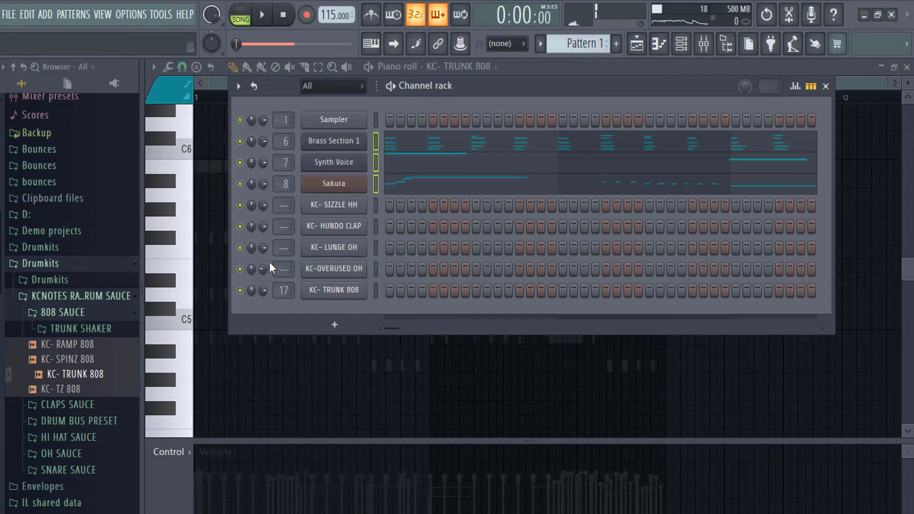
key(Escape)
key(space)
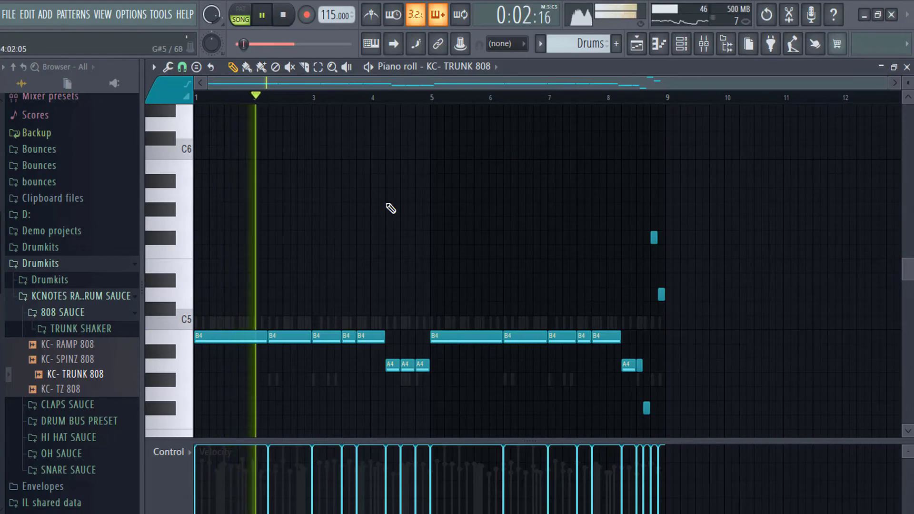
Step: Try KC- RAMP 808 on the 808 channel, preview the other 808 samples, and load KC- TRUNK 808 back onto it
click(681, 43)
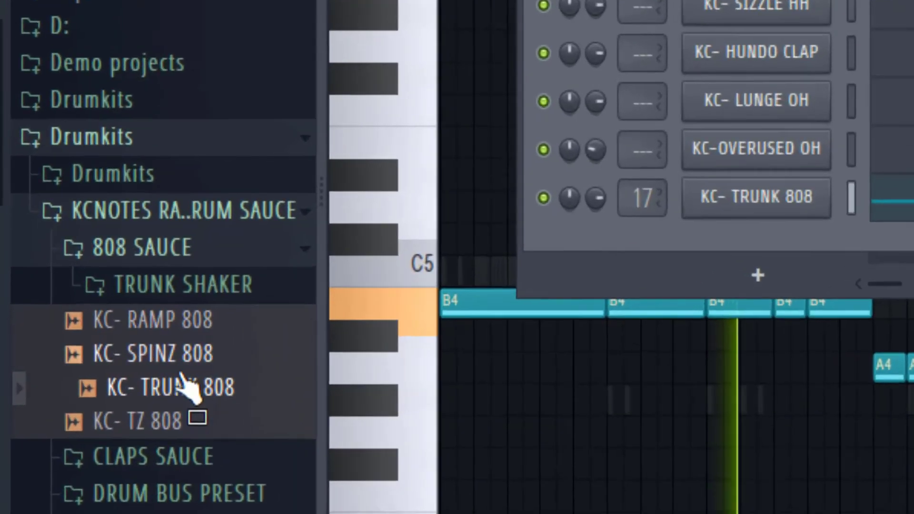
click(86, 358)
drag(85, 342, 362, 283)
drag(307, 271, 307, 273)
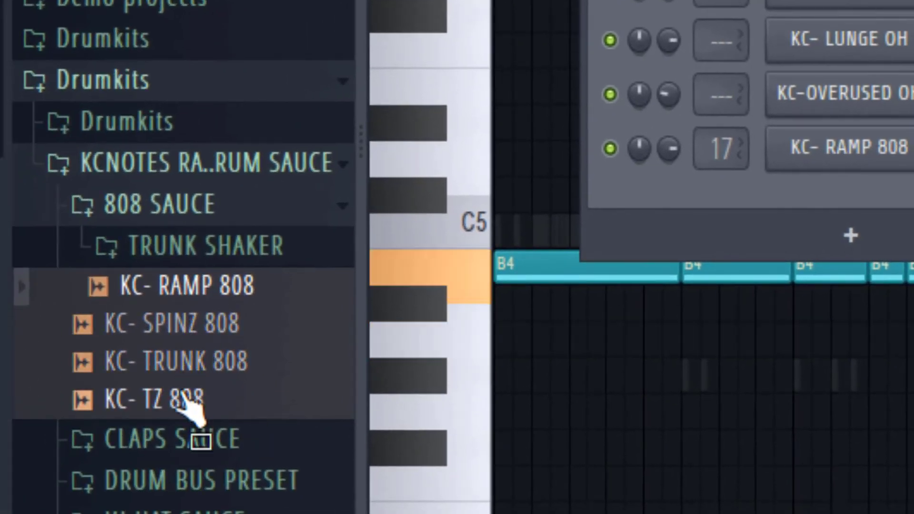
click(185, 365)
click(184, 398)
drag(169, 374, 857, 152)
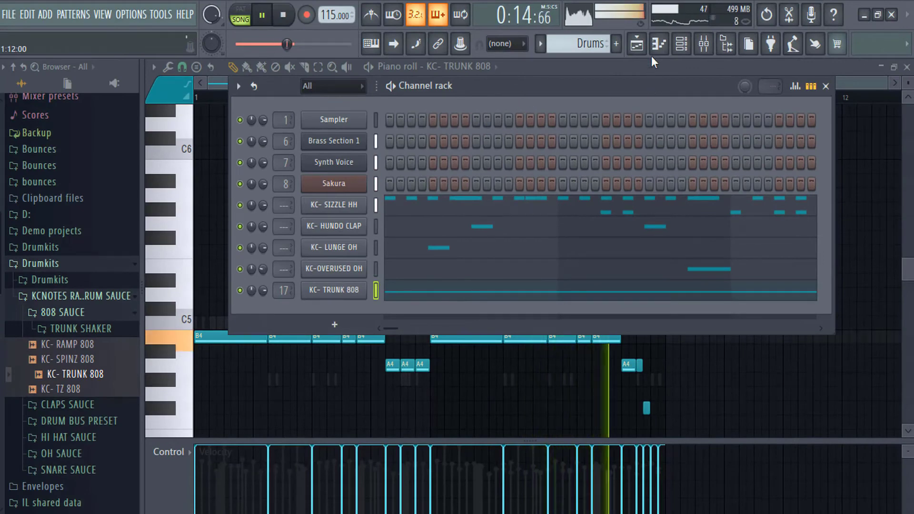
Step: Delete the Sakura, Synth Voice and drum clips from bars 1 to 8 of the playlist, keeping Brass Section 1, and play the intro
right_click(847, 207)
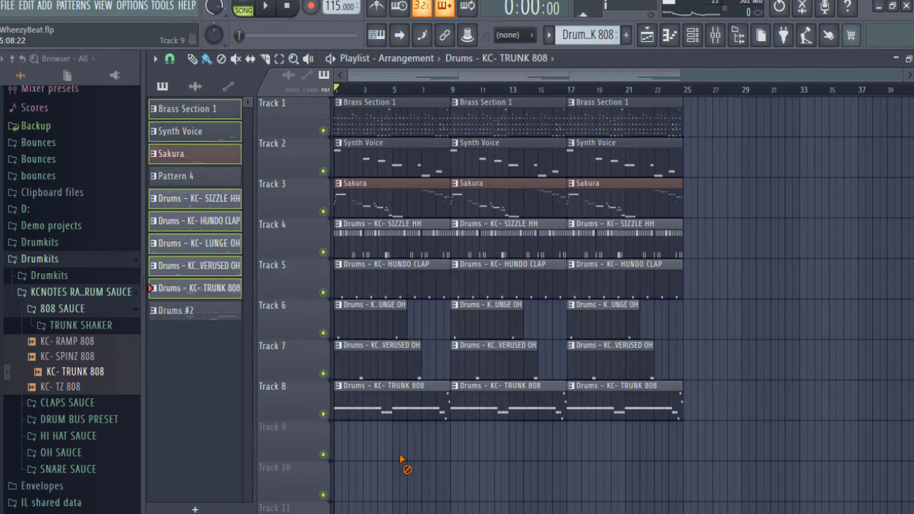
right_click(373, 193)
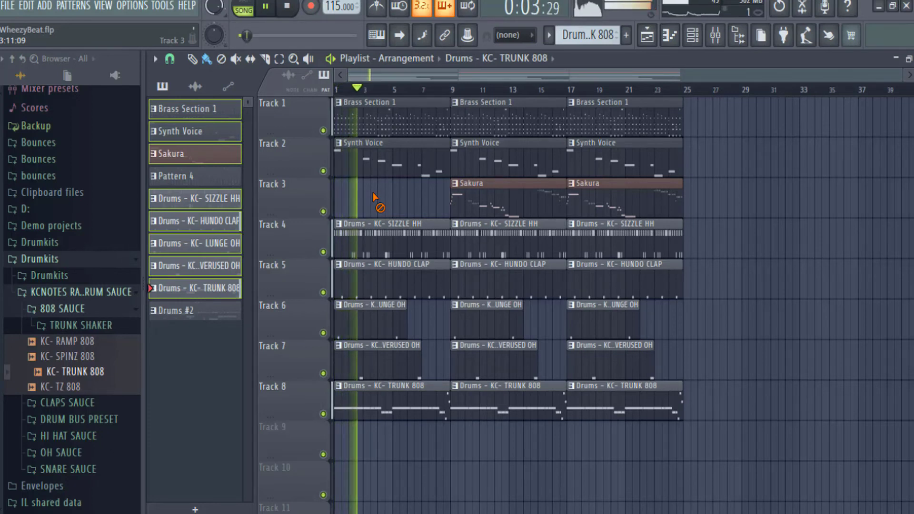
key(space)
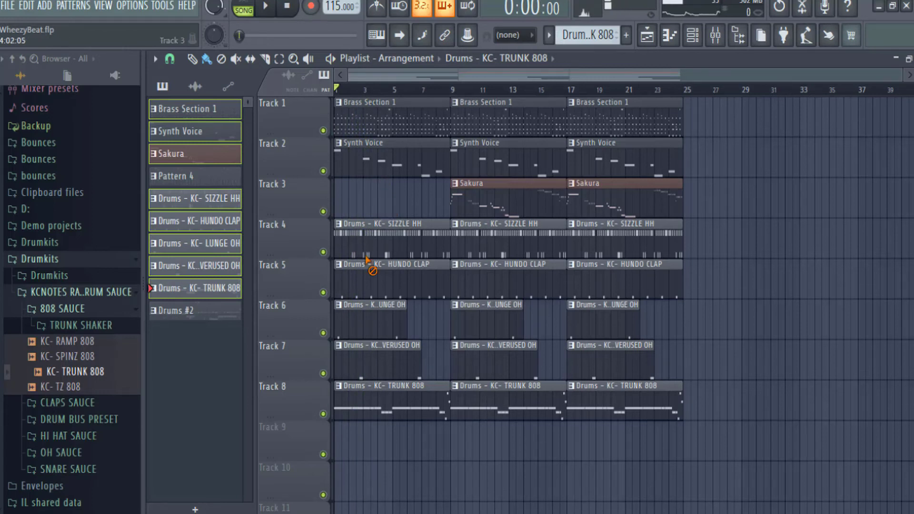
drag(366, 259, 355, 392)
drag(374, 186, 376, 164)
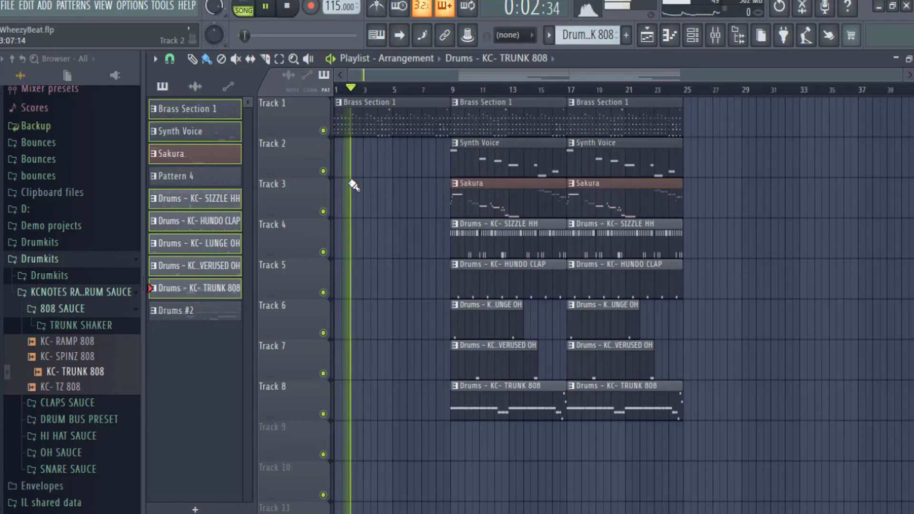
key(space)
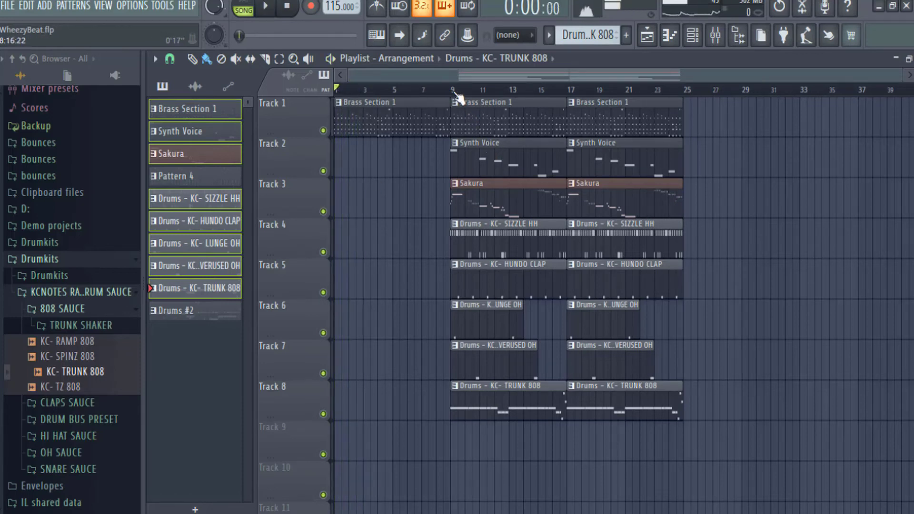
drag(454, 93, 570, 92)
drag(685, 122, 689, 124)
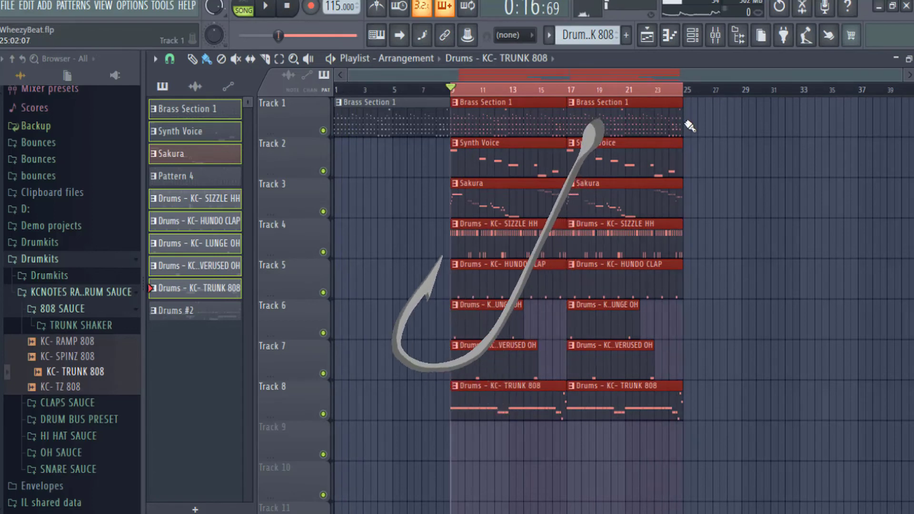
key(ctrl+d)
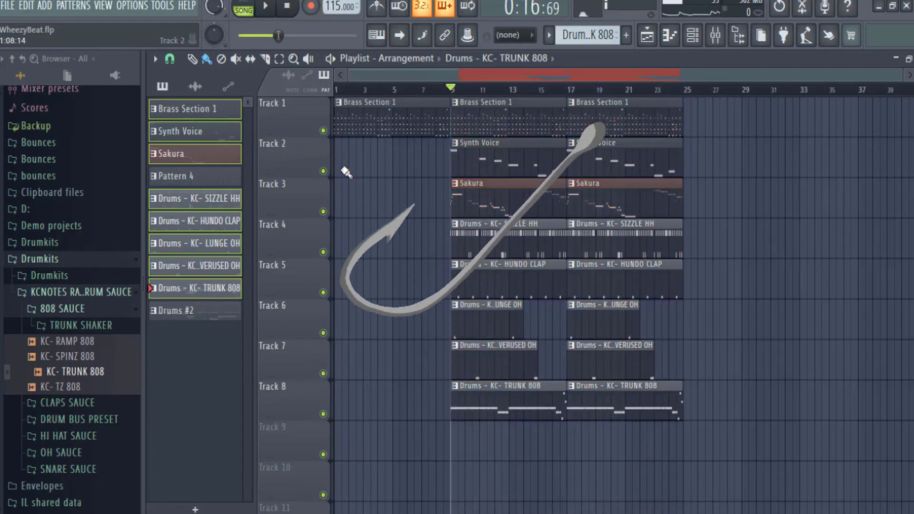
Step: Delete the Synth Voice clip from bars 9 to 16, put the removed Sakura clip back there, and play from bar 9
right_click(513, 199)
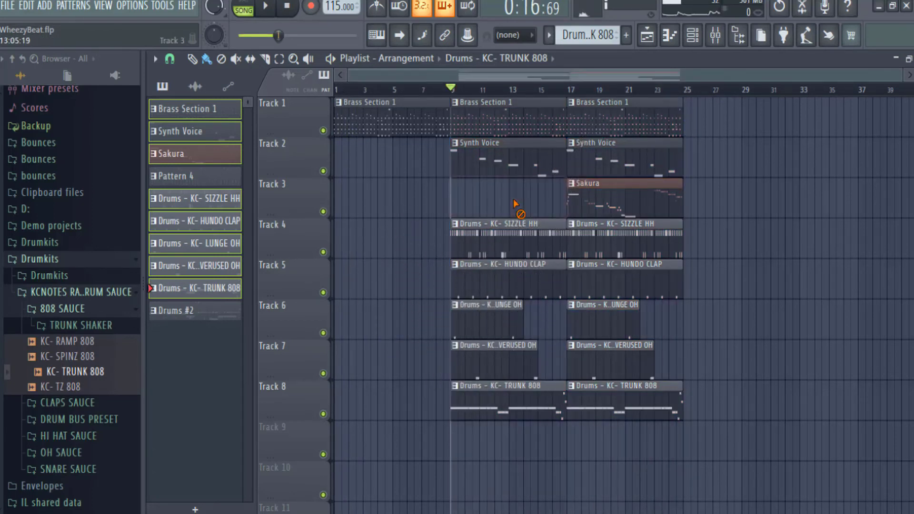
right_click(533, 174)
drag(542, 203, 494, 203)
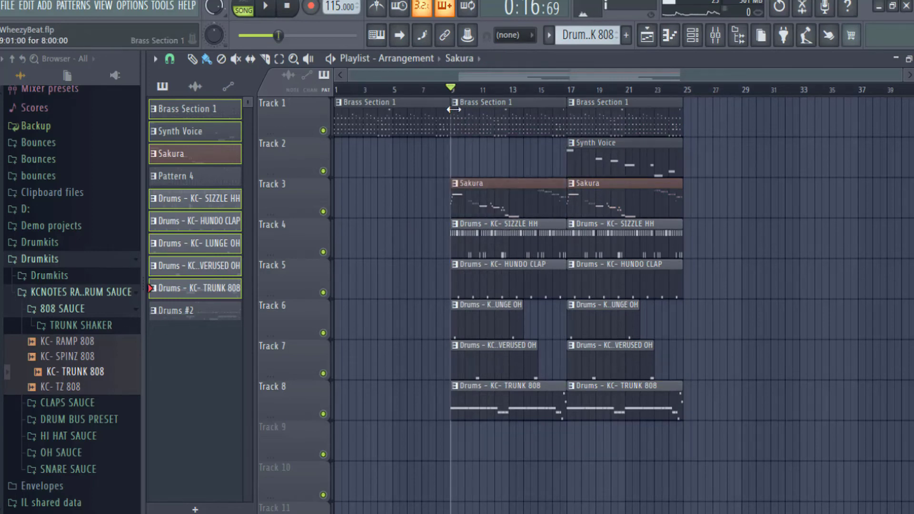
key(space)
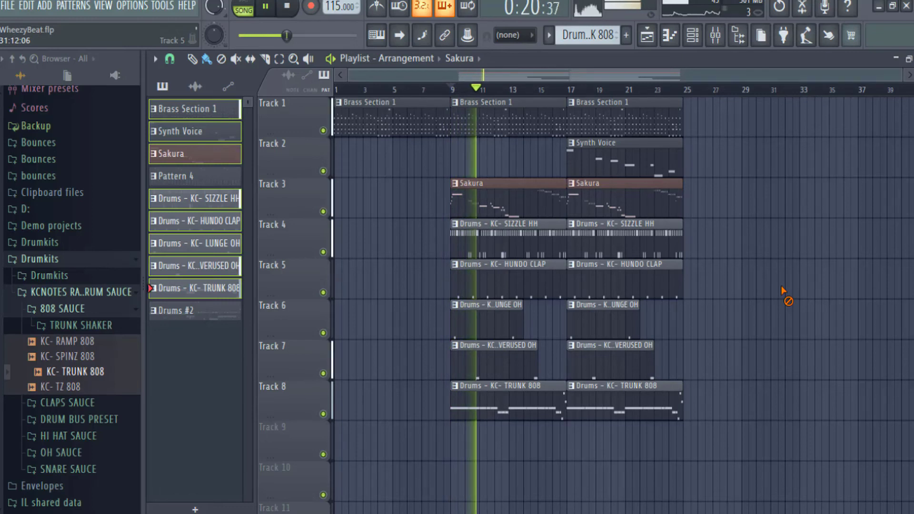
key(space)
Step: Select bars 17 to 24 of the playlist, play that section, and clear the selection
drag(571, 90, 616, 90)
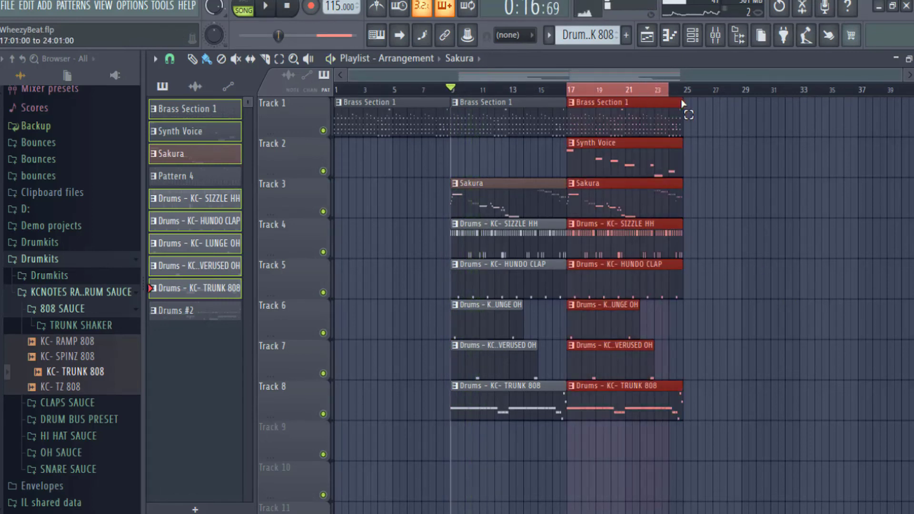
key(space)
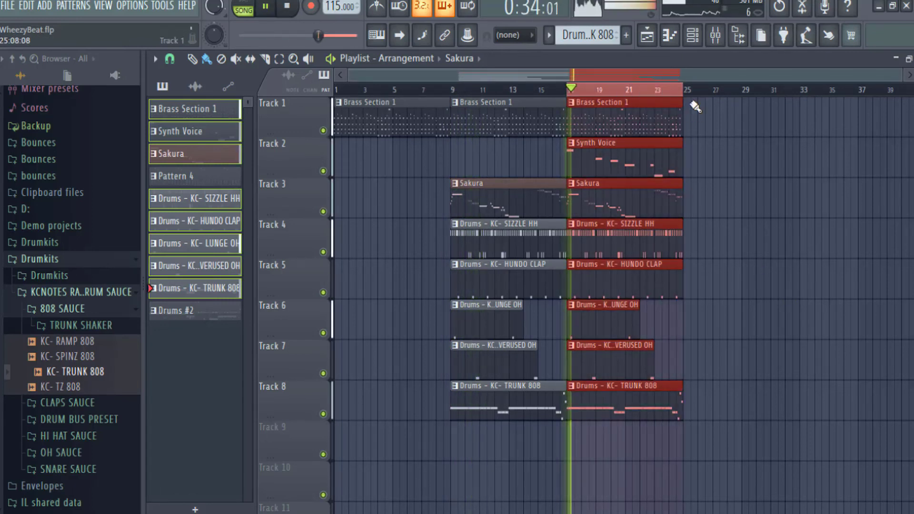
click(695, 104)
key(space)
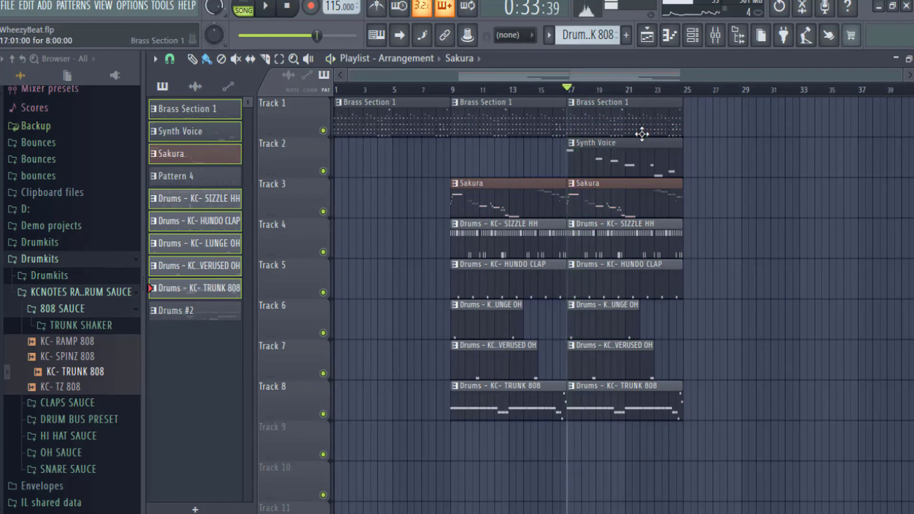
Step: Add copies of the Brass Section 1 and Synth Voice clips at bar 25 and play from there
drag(590, 75, 657, 76)
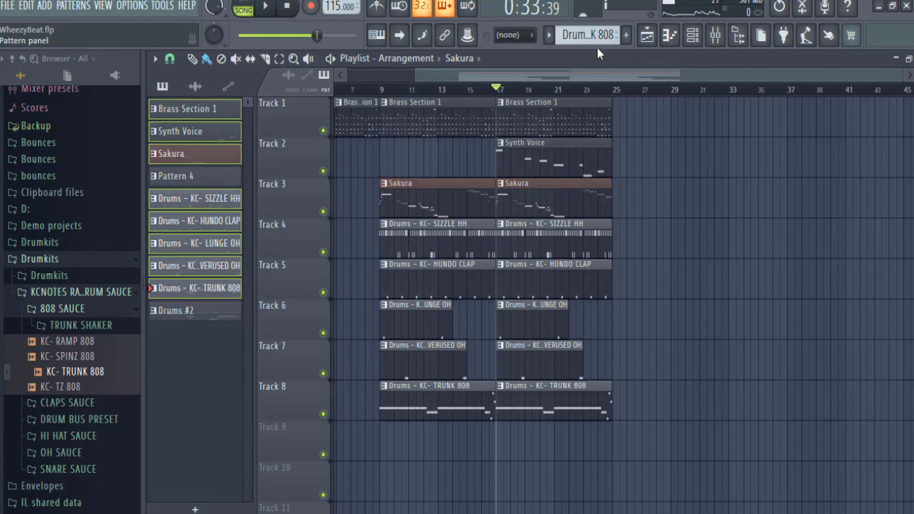
drag(541, 107, 668, 118)
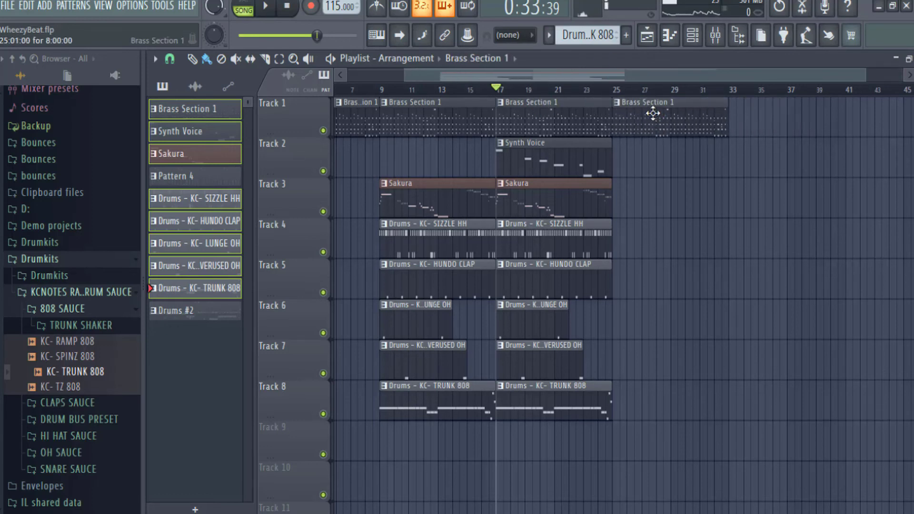
scroll(652, 113, down, 2)
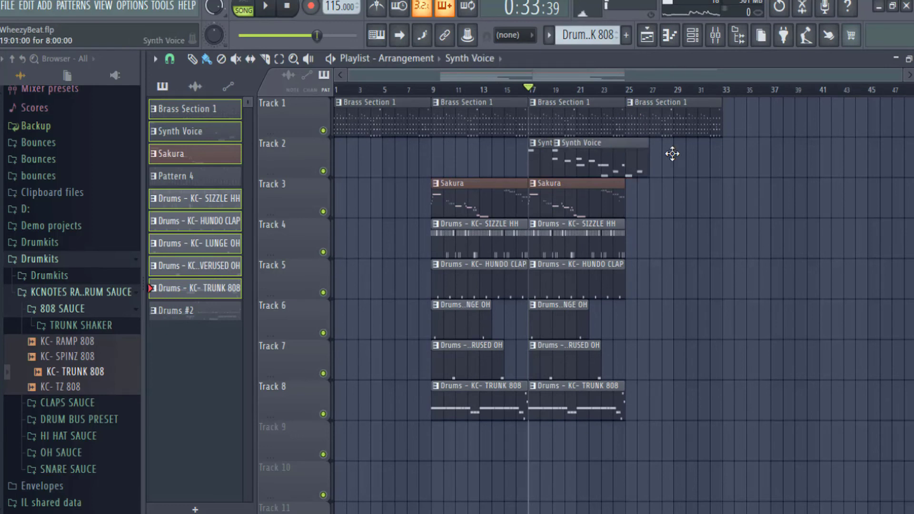
right_click(636, 105)
click(635, 93)
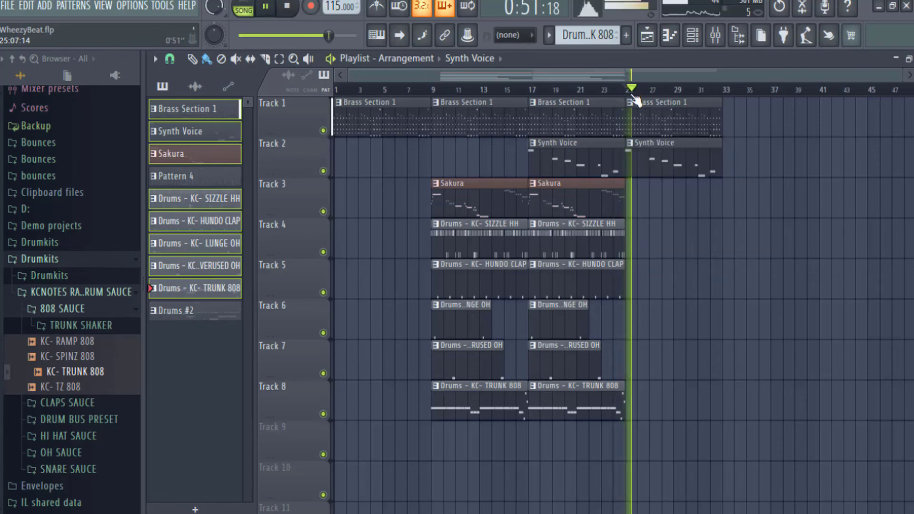
key(space)
Step: Place a shortened Drums - KC- HUNDO CLAP clip over bars 28 to 32 and a full Drums - KC- TRUNK 808 clip at bar 25
click(621, 275)
click(666, 278)
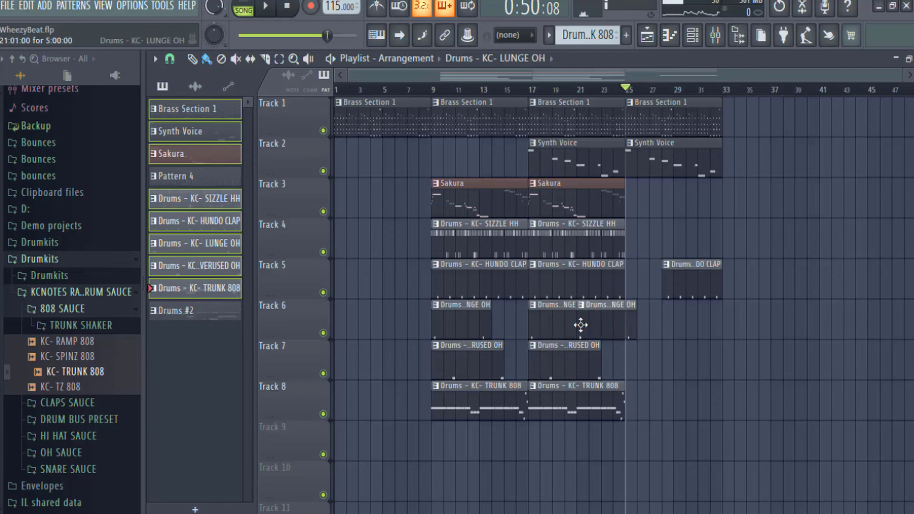
click(678, 402)
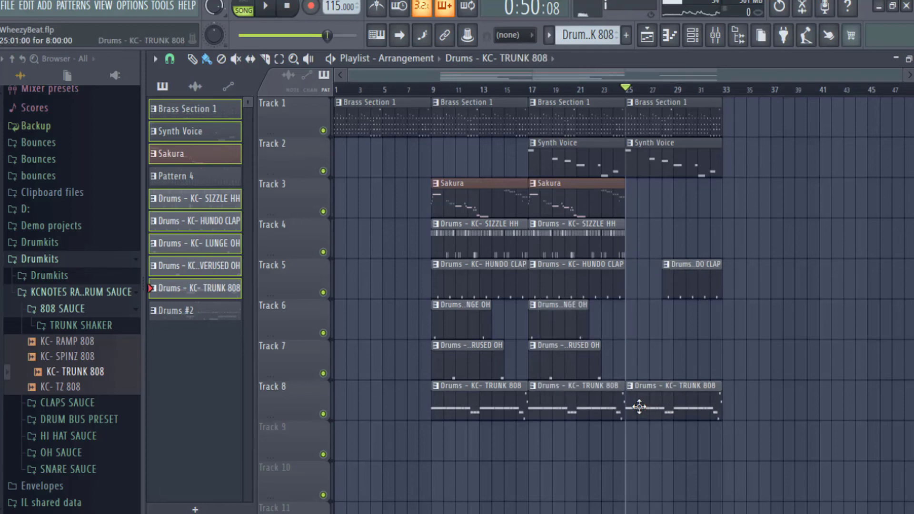